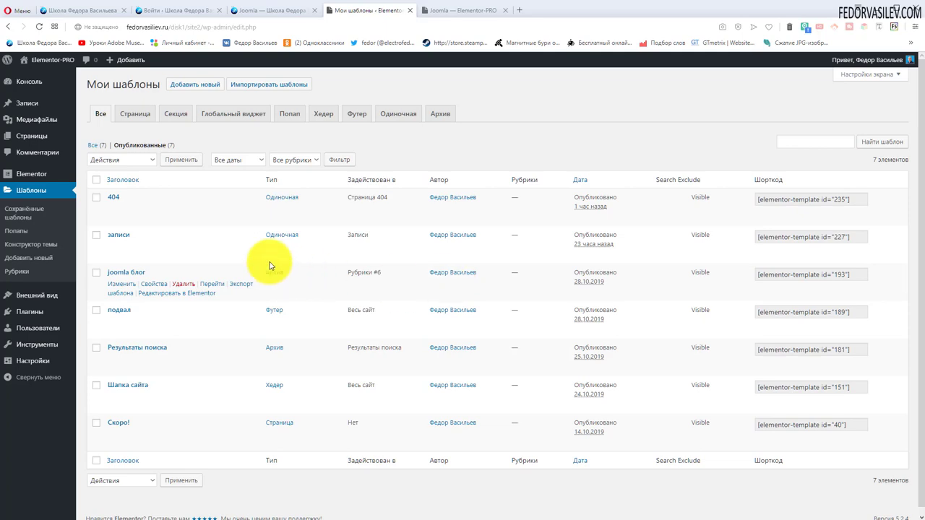
Create a new template of type Попап named "попап-1"
{"action": "left_click", "coordinate": [185, 84]}
{"action": "left_click", "coordinate": [491, 279]}
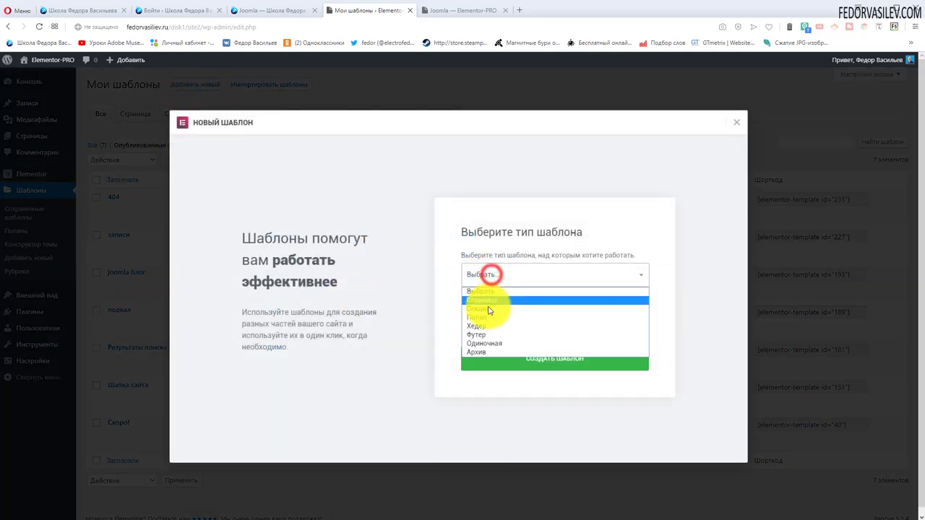
{"action": "left_click", "coordinate": [479, 319]}
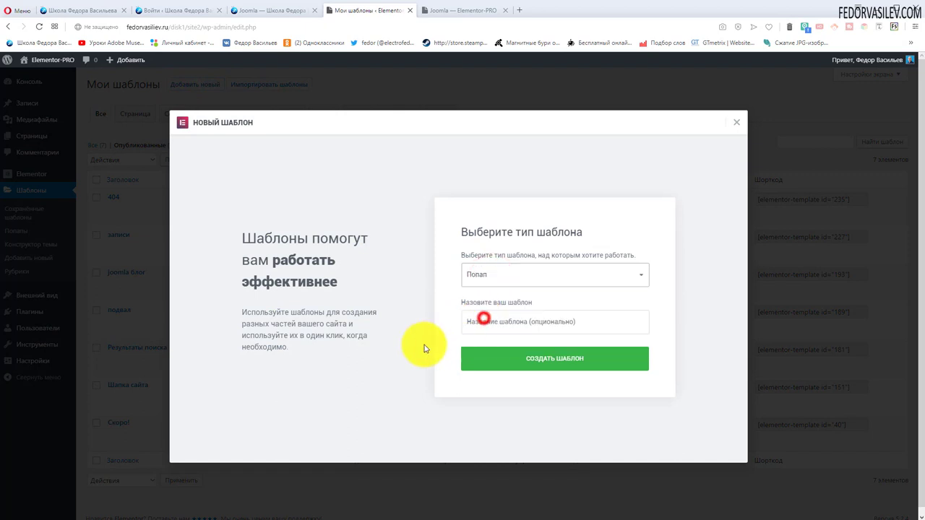
{"action": "left_click", "coordinate": [492, 323]}
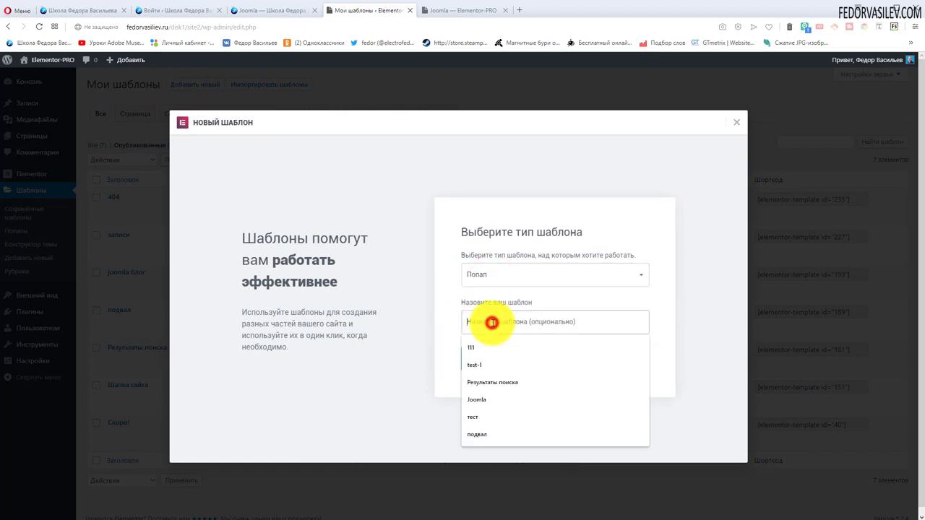
{"action": "type", "text": "попап-1"}
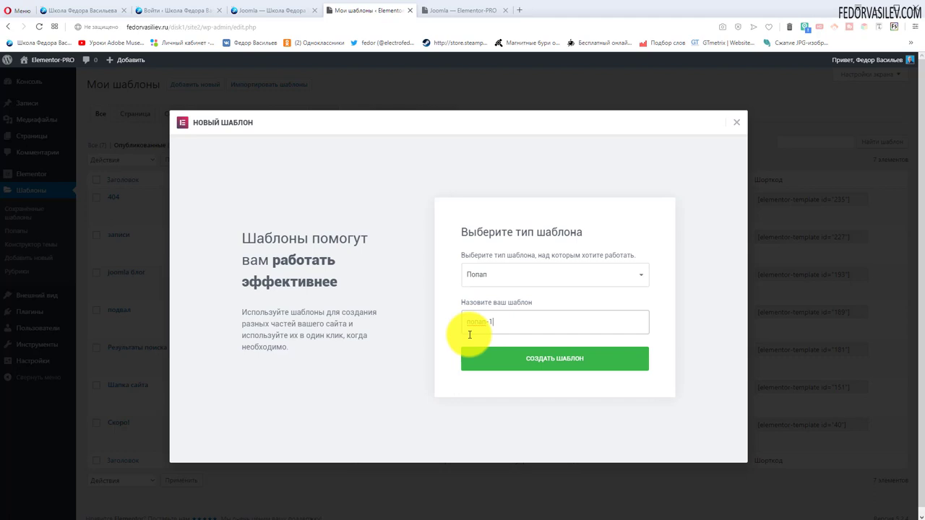
{"action": "left_click", "coordinate": [558, 357]}
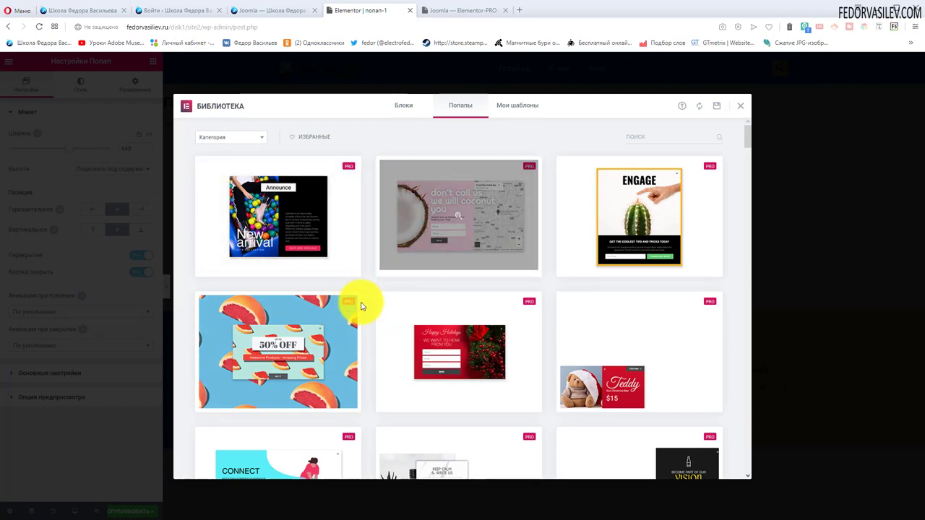
Browse the popup library and insert the red SALE template showing a woman in a yoga pose
{"action": "scroll", "coordinate": [634, 182], "scroll_direction": "down", "scroll_amount": 4}
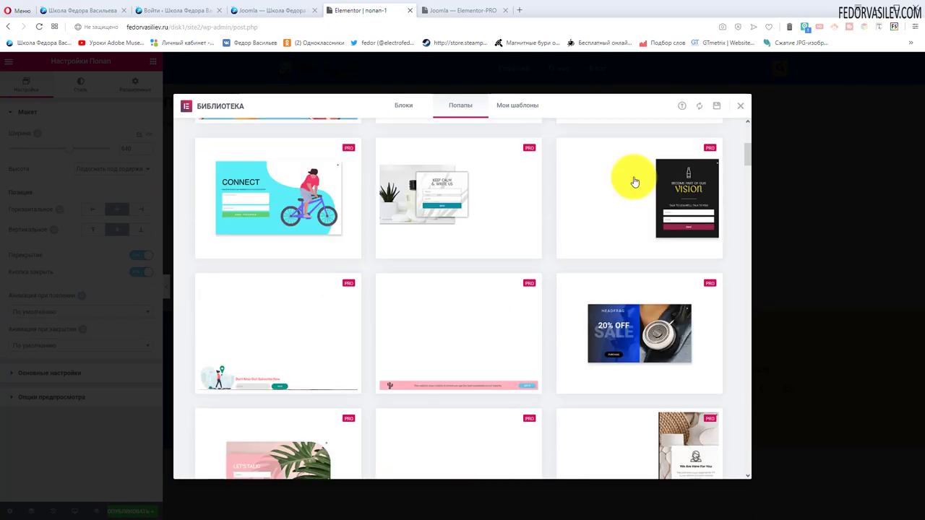
{"action": "scroll", "coordinate": [562, 353], "scroll_direction": "up", "scroll_amount": 4}
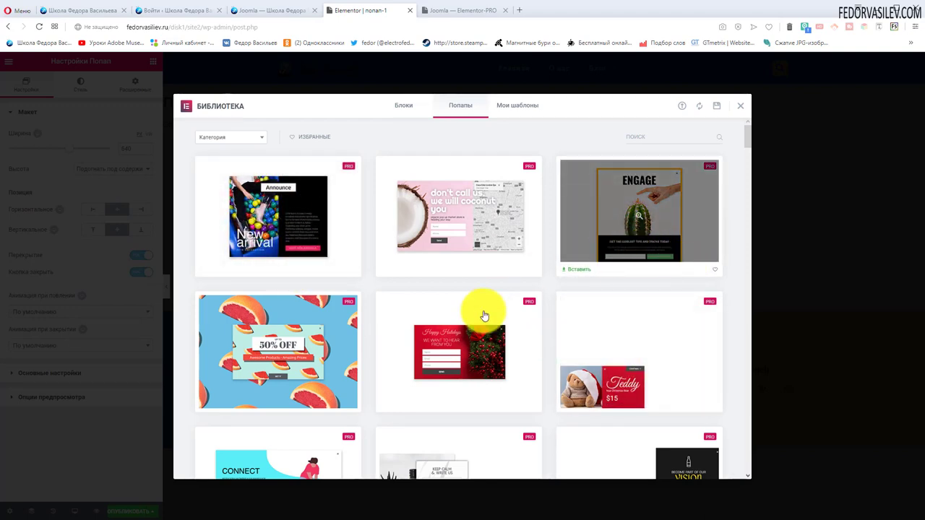
{"action": "scroll", "coordinate": [481, 312], "scroll_direction": "down", "scroll_amount": 3}
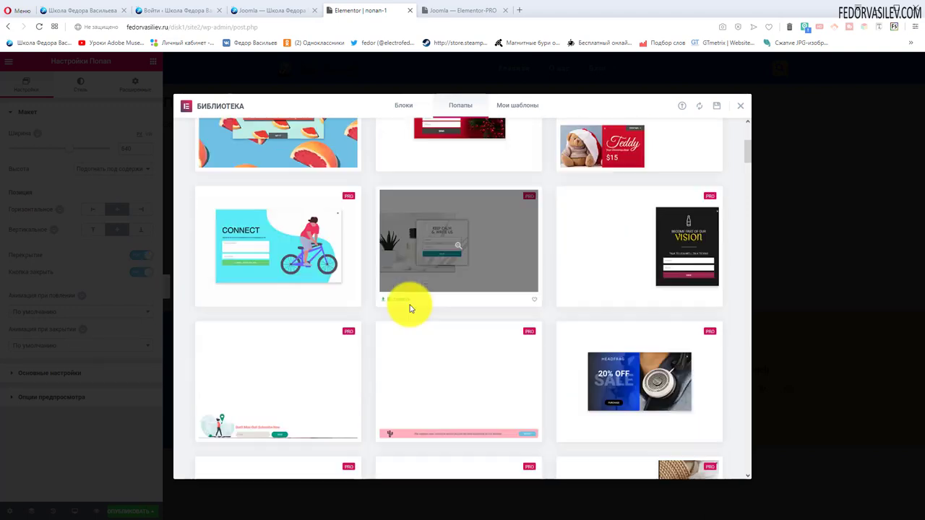
{"action": "scroll", "coordinate": [347, 275], "scroll_direction": "down", "scroll_amount": 3}
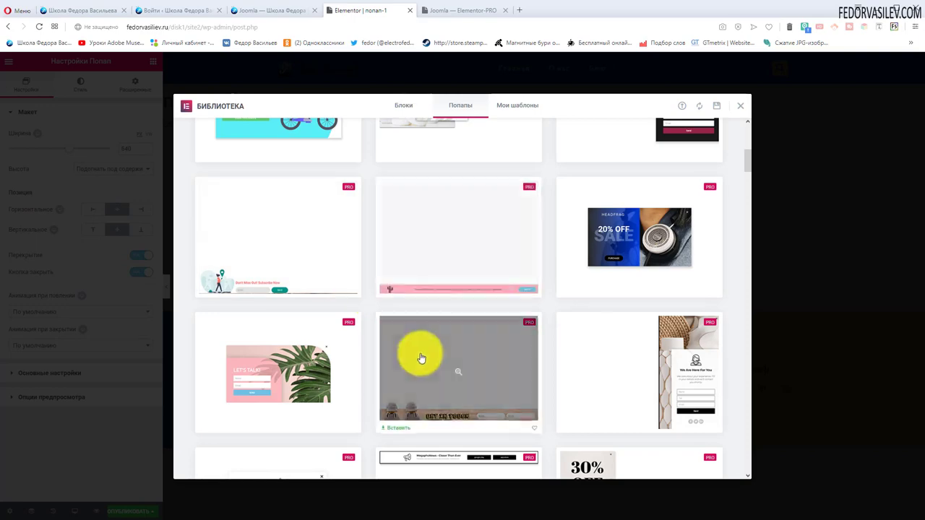
{"action": "scroll", "coordinate": [505, 269], "scroll_direction": "down", "scroll_amount": 15}
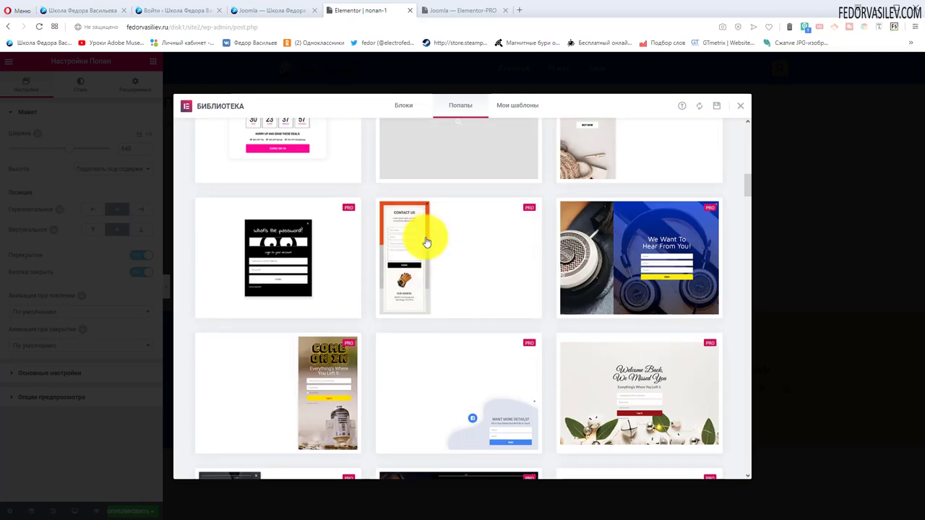
{"action": "scroll", "coordinate": [408, 243], "scroll_direction": "down", "scroll_amount": 1}
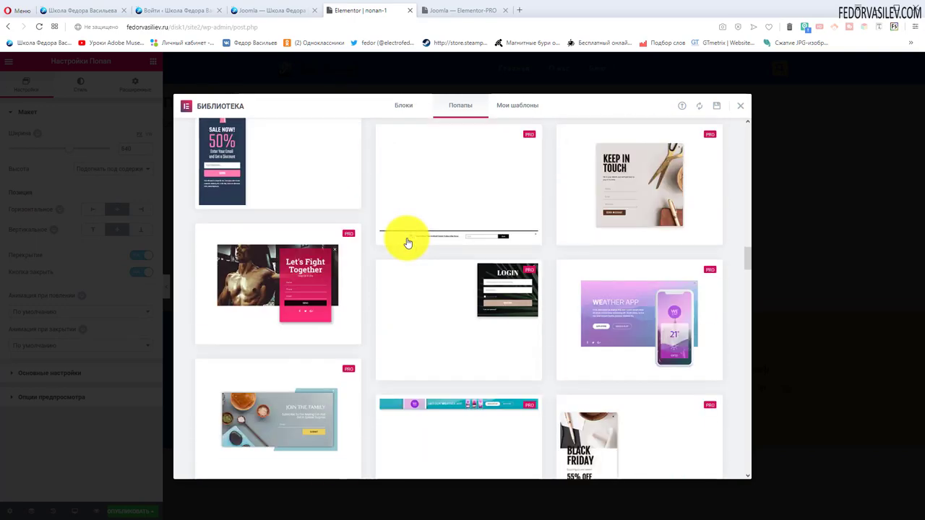
{"action": "scroll", "coordinate": [408, 242], "scroll_direction": "down", "scroll_amount": 4}
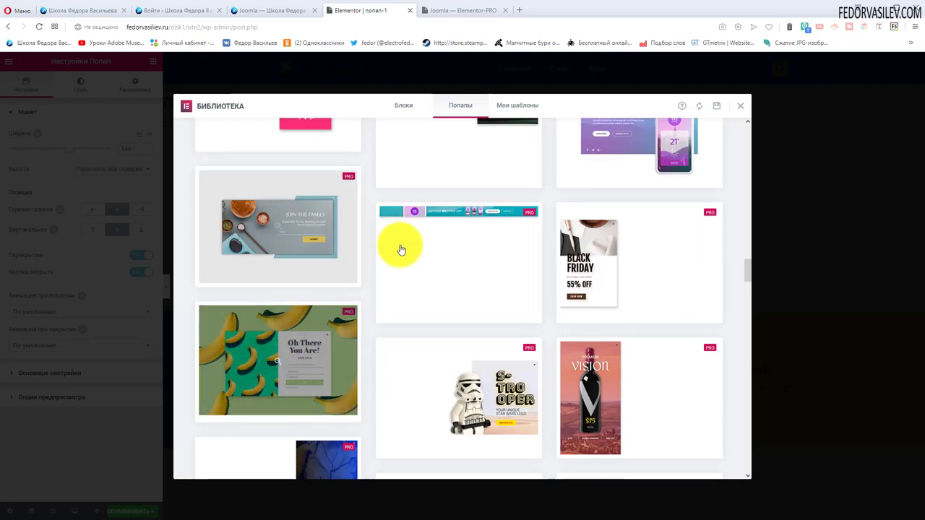
{"action": "scroll", "coordinate": [399, 249], "scroll_direction": "down", "scroll_amount": 3}
{"action": "scroll", "coordinate": [398, 249], "scroll_direction": "down", "scroll_amount": 4}
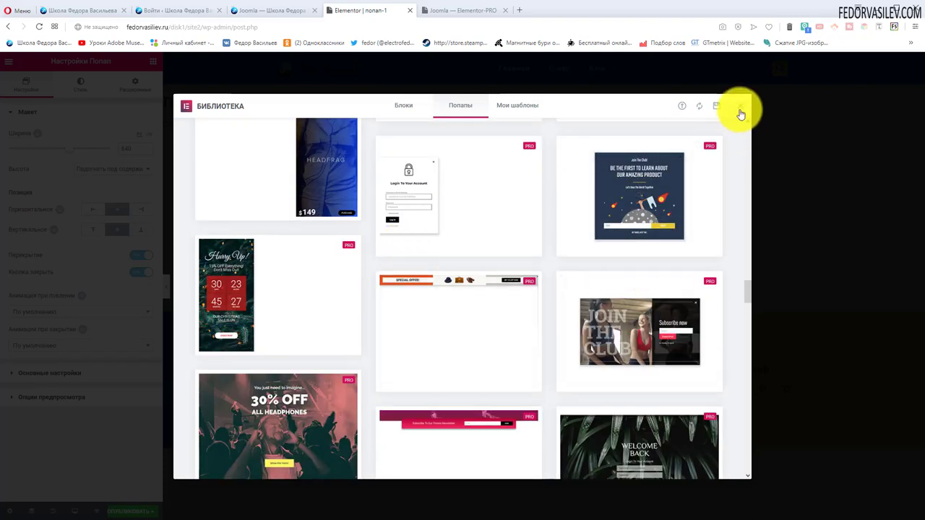
{"action": "scroll", "coordinate": [357, 284], "scroll_direction": "down", "scroll_amount": 7}
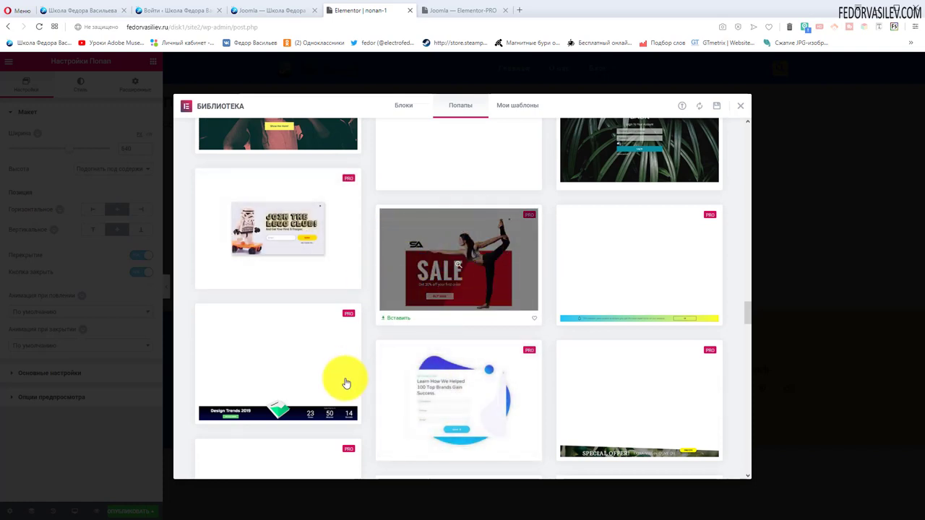
{"action": "left_click", "coordinate": [393, 317]}
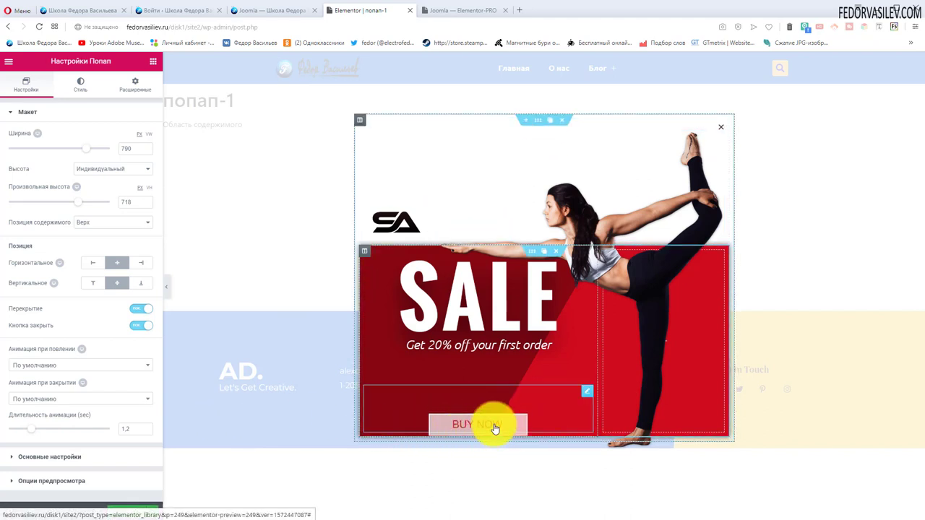
Change the BUY NOW button's text to "кнопка" and keep the button centre-aligned
{"action": "left_click", "coordinate": [588, 397]}
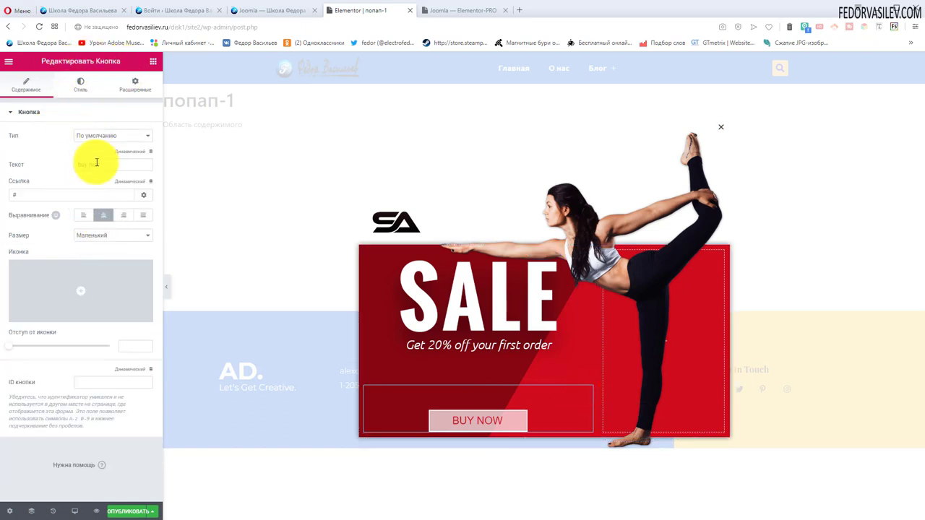
{"action": "left_click_drag", "start_coordinate": [109, 163], "coordinate": [50, 171]}
{"action": "type", "text": "кнопка"}
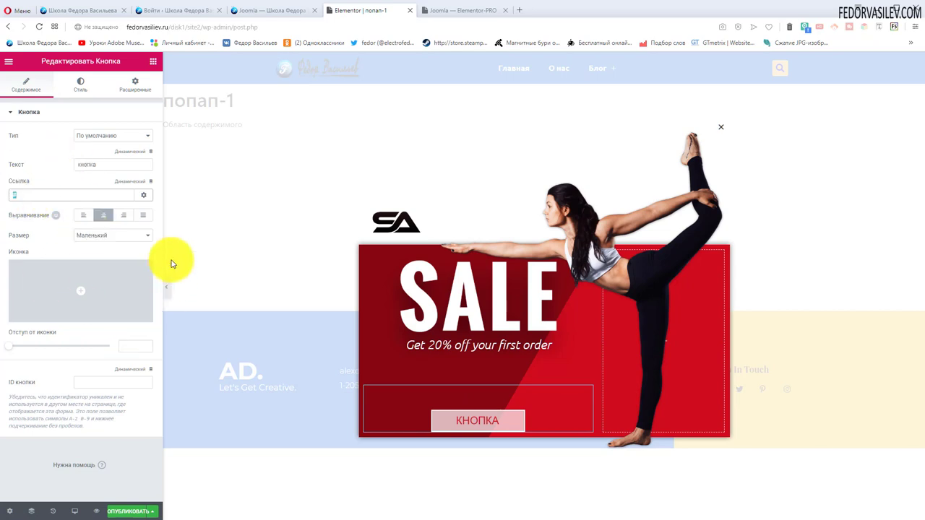
{"action": "left_click", "coordinate": [125, 215]}
{"action": "left_click", "coordinate": [99, 215]}
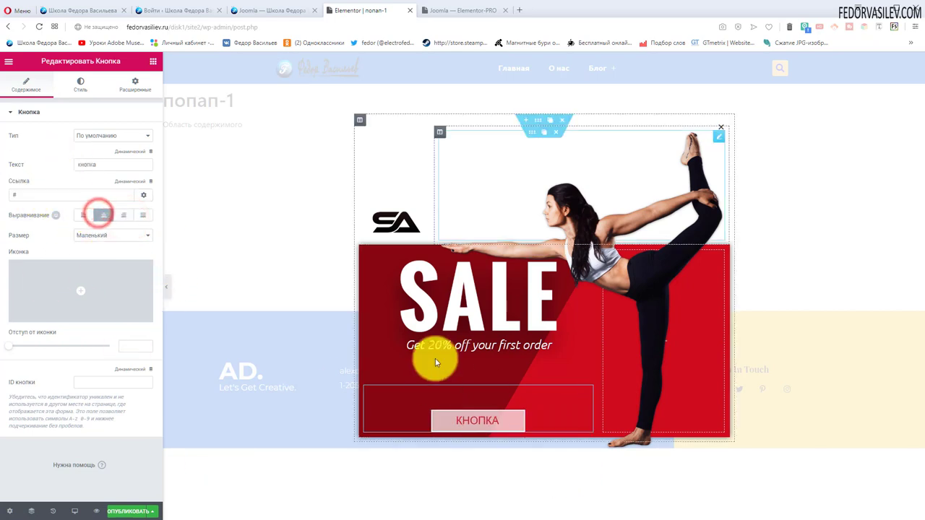
Examine the image settings of the popup's woman picture, SA logo and SALE graphic
{"action": "left_click", "coordinate": [506, 312]}
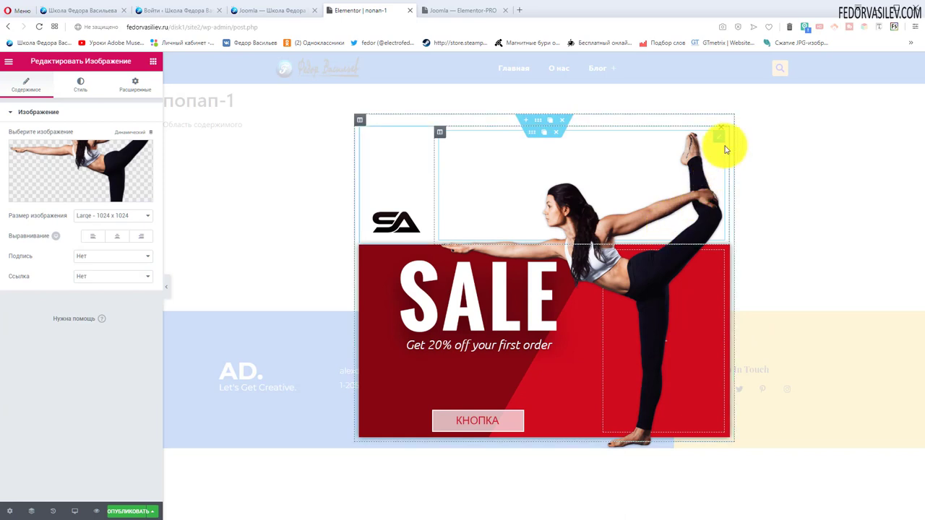
{"action": "left_click", "coordinate": [720, 143]}
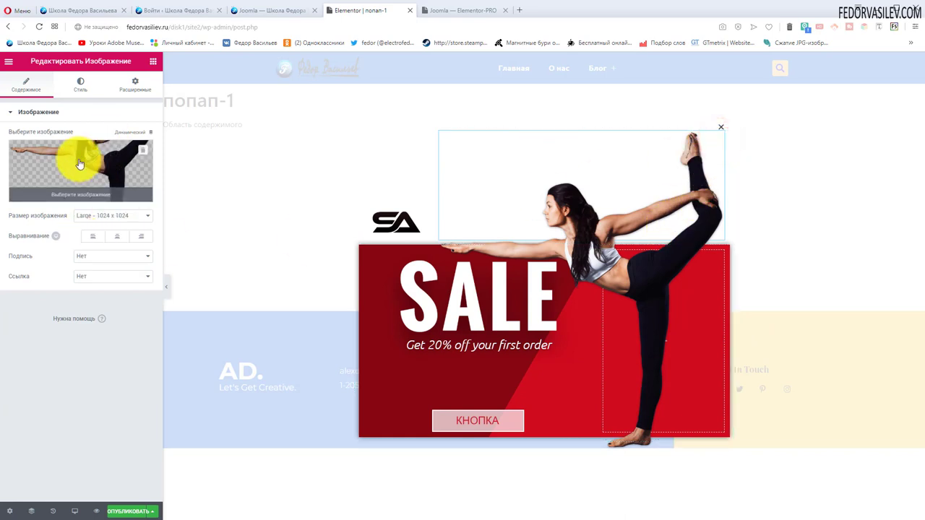
{"action": "left_click", "coordinate": [424, 220]}
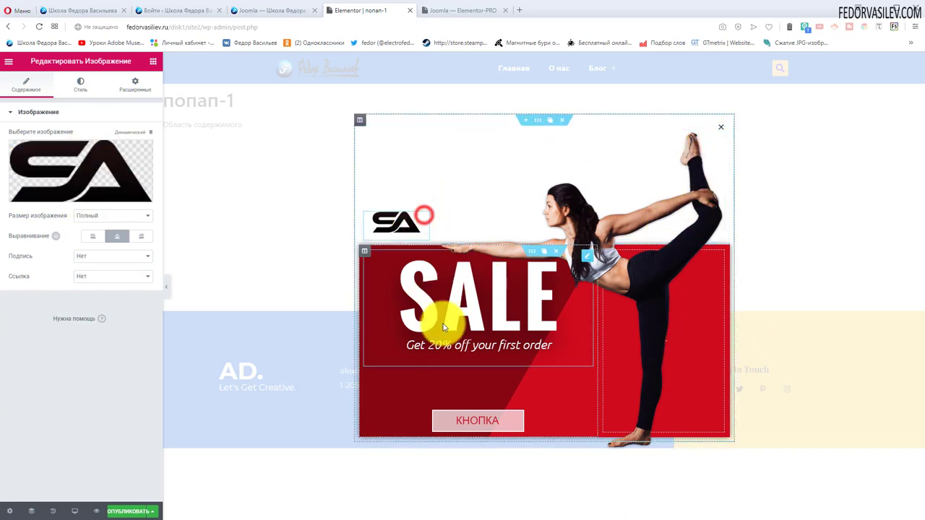
{"action": "left_click", "coordinate": [408, 323]}
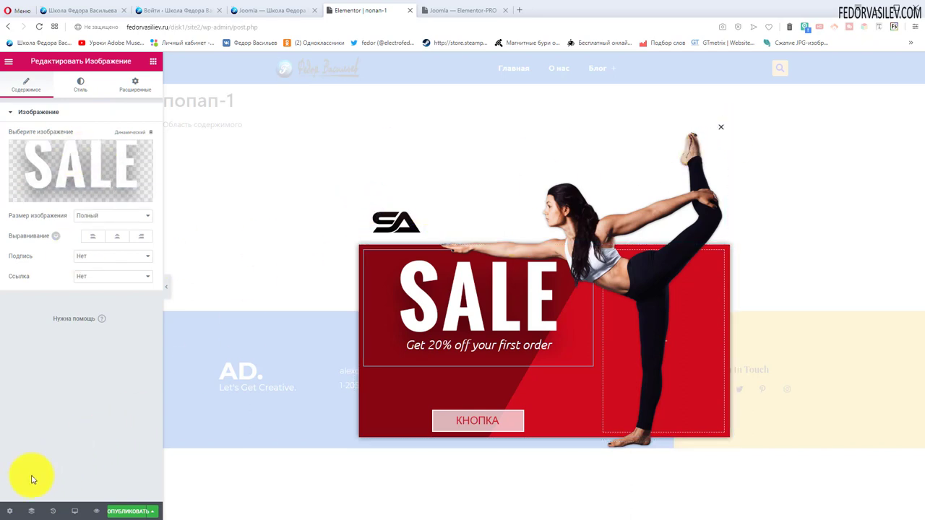
In the popup's layout settings, set the width to 751 and the custom height to 774
{"action": "left_click", "coordinate": [10, 512]}
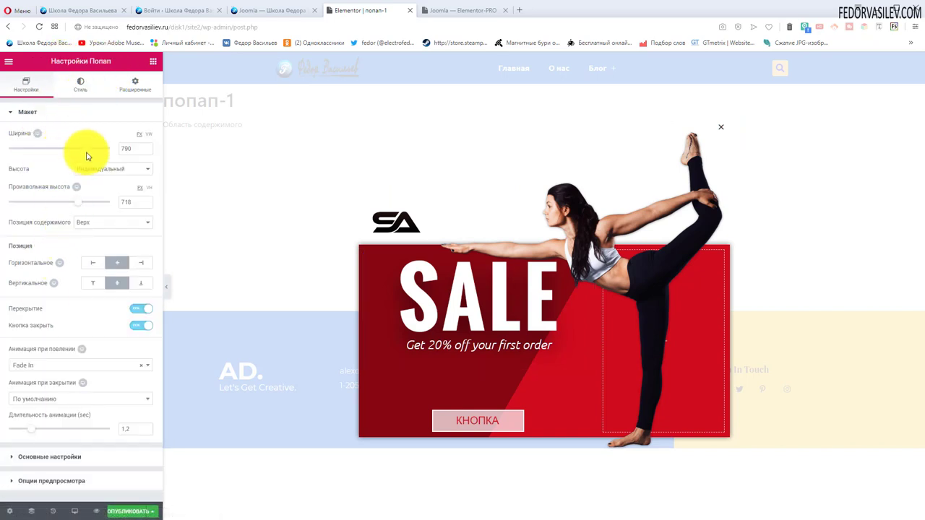
{"action": "left_click_drag", "start_coordinate": [85, 149], "coordinate": [81, 148]}
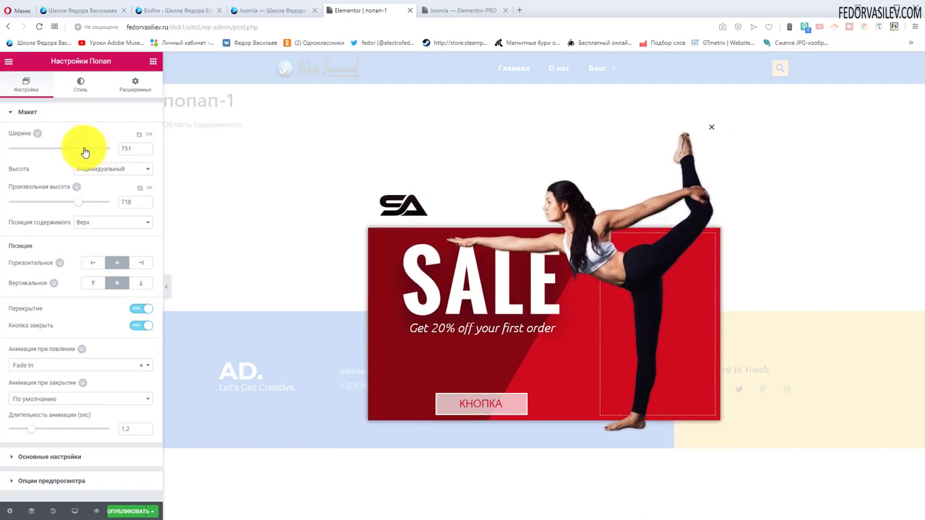
{"action": "mouse_move", "coordinate": [78, 205]}
{"action": "left_mouse_down"}
{"action": "mouse_move", "coordinate": [68, 206]}
{"action": "mouse_move", "coordinate": [82, 206]}
{"action": "left_mouse_up"}
Try centring the popup's content position and return it to Верх
{"action": "left_click", "coordinate": [92, 222]}
{"action": "left_click", "coordinate": [95, 239]}
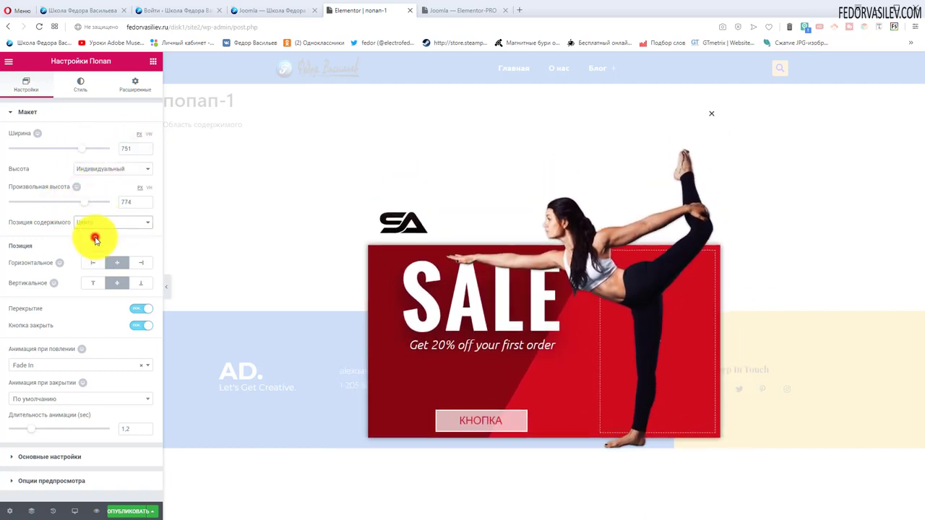
{"action": "left_click", "coordinate": [81, 232]}
Try left and right horizontal popup positions and a disabled overlay, restoring the centred position and the overlay
{"action": "left_click", "coordinate": [93, 262]}
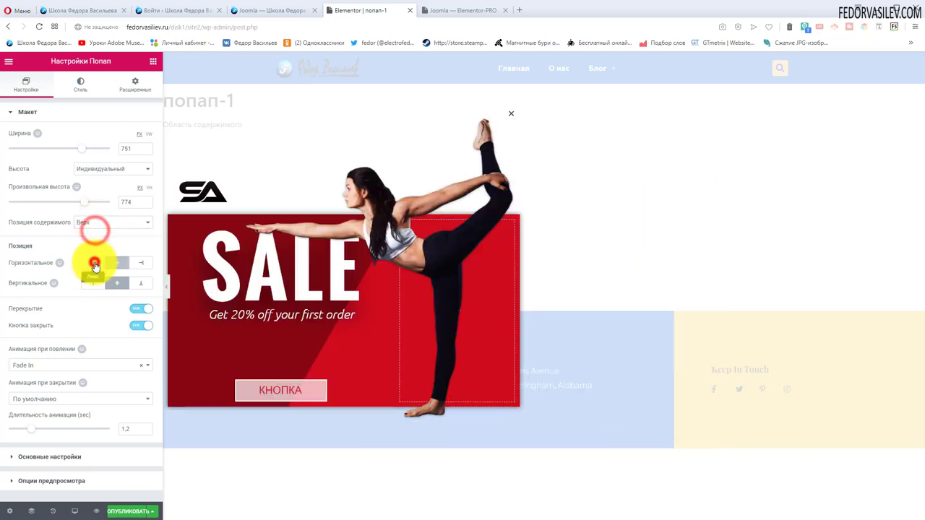
{"action": "left_click", "coordinate": [140, 262]}
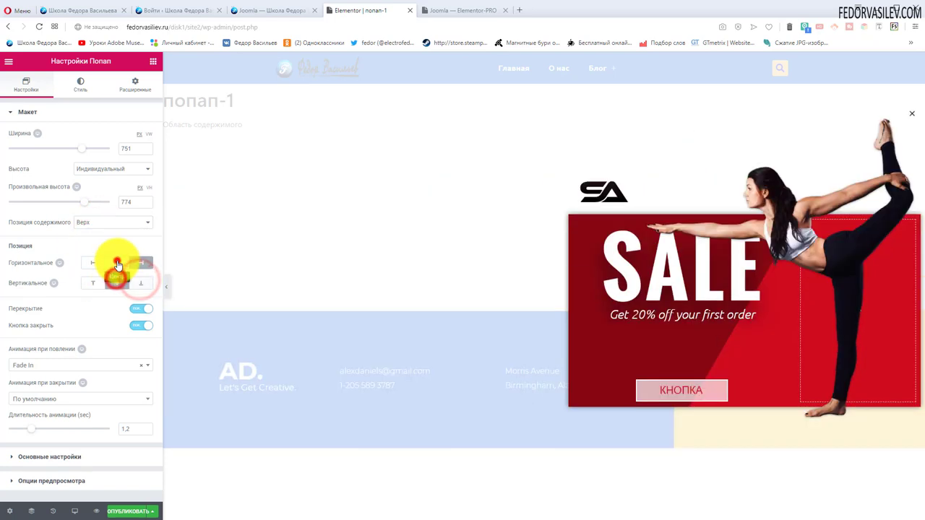
{"action": "left_click", "coordinate": [117, 263]}
{"action": "left_click", "coordinate": [135, 308]}
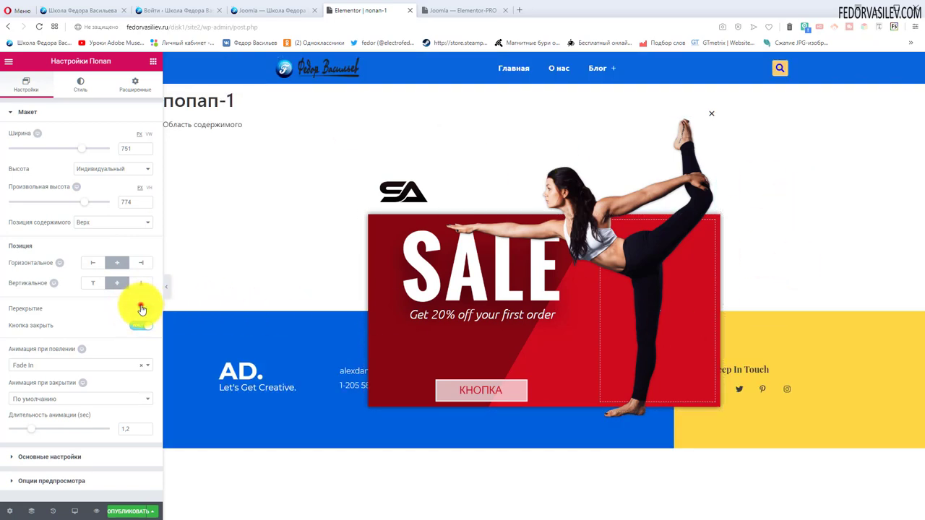
{"action": "left_click", "coordinate": [142, 309]}
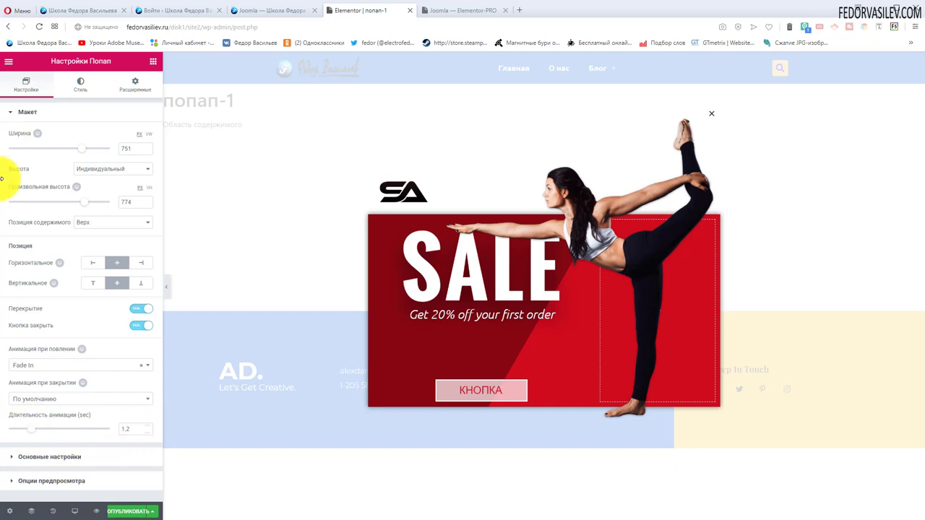
Review the popup's general settings and background style options, trying the gradient type and returning to the classic one
{"action": "left_click", "coordinate": [49, 115]}
{"action": "left_click", "coordinate": [42, 141]}
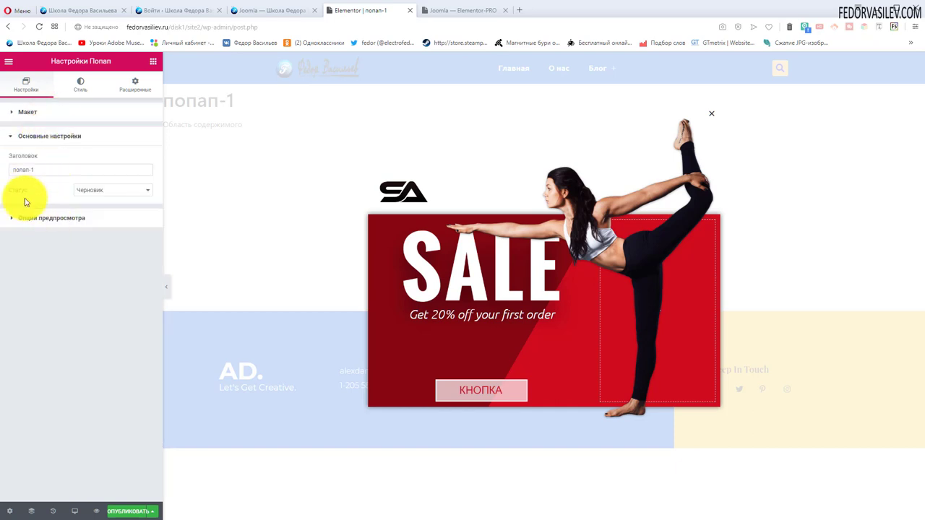
{"action": "left_click", "coordinate": [79, 84]}
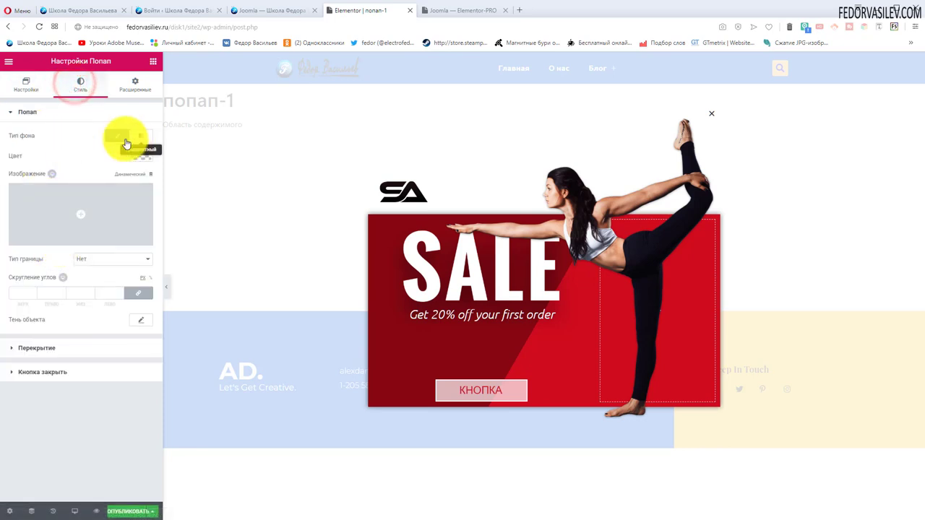
{"action": "left_click", "coordinate": [140, 135]}
{"action": "left_click", "coordinate": [117, 135]}
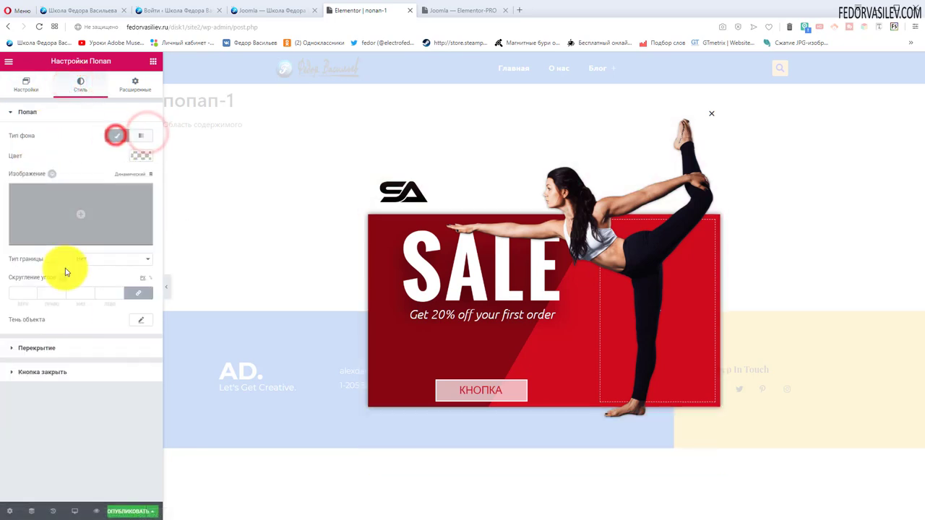
Set the popup overlay's background colour to semi-transparent black, rgba(0,0,0,0.8)
{"action": "left_click", "coordinate": [33, 349]}
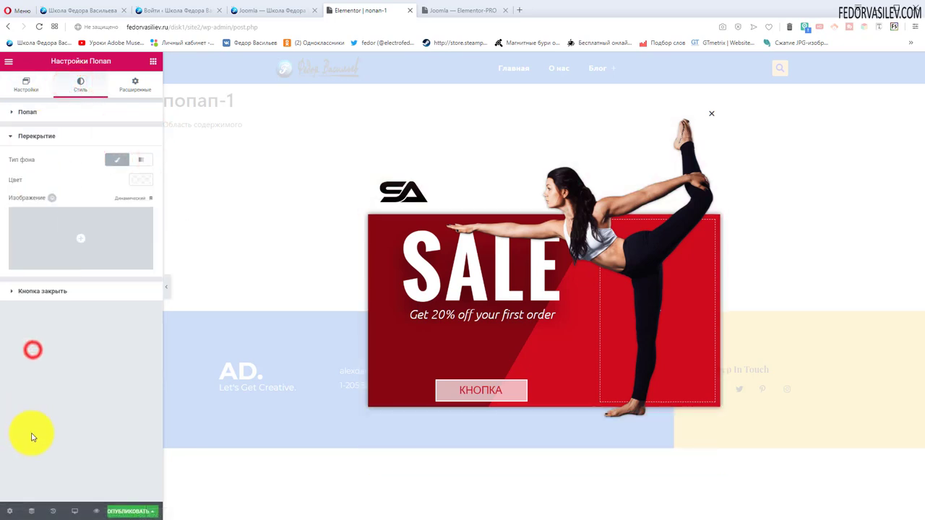
{"action": "left_click", "coordinate": [138, 180]}
{"action": "left_click", "coordinate": [106, 296]}
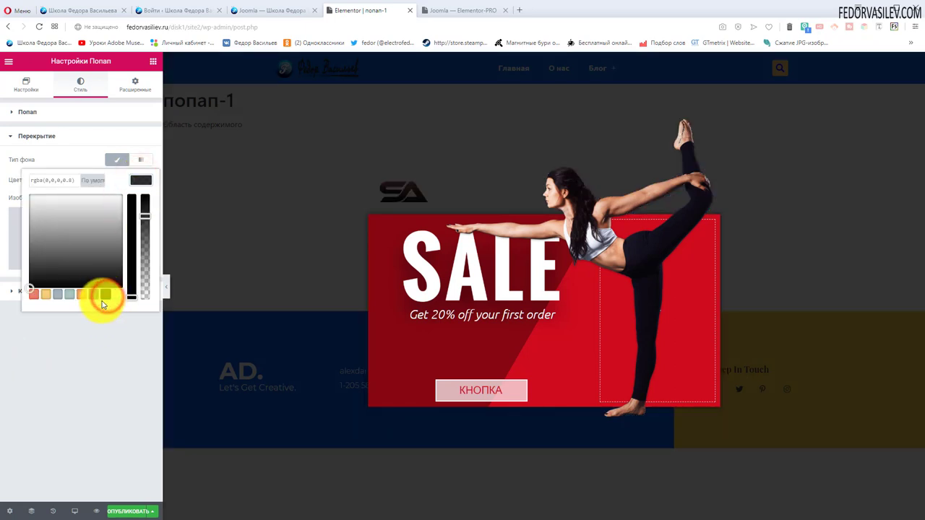
{"action": "left_click", "coordinate": [95, 295]}
{"action": "left_click", "coordinate": [105, 295]}
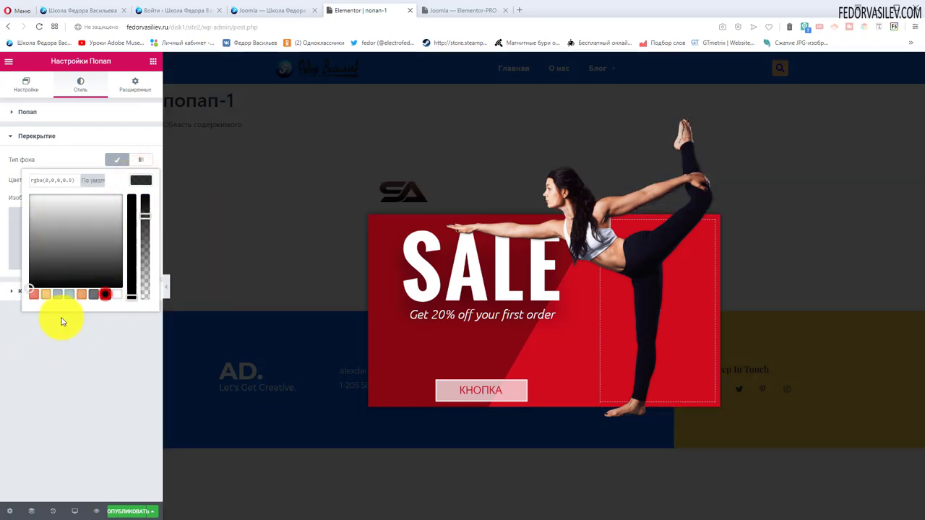
Set the popup close button's normal icon colour to white, #ffffff
{"action": "left_click", "coordinate": [32, 355]}
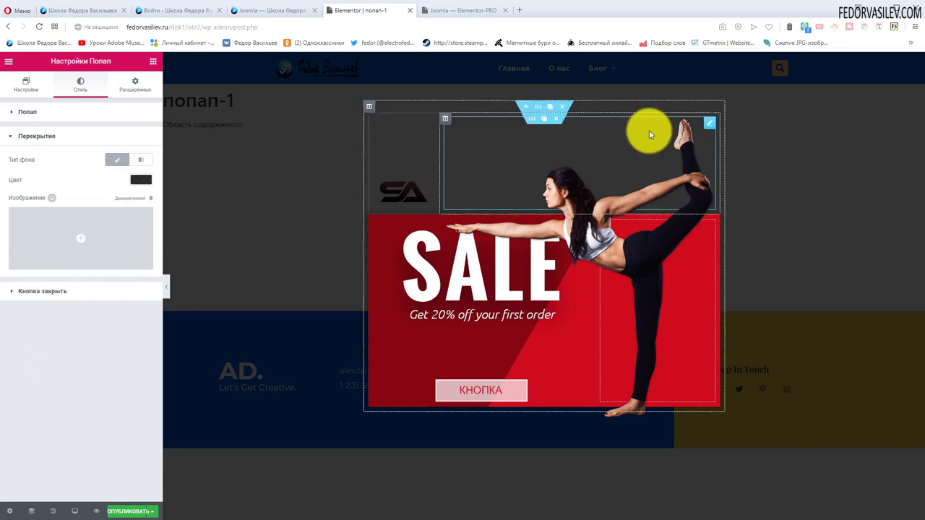
{"action": "left_click", "coordinate": [33, 296]}
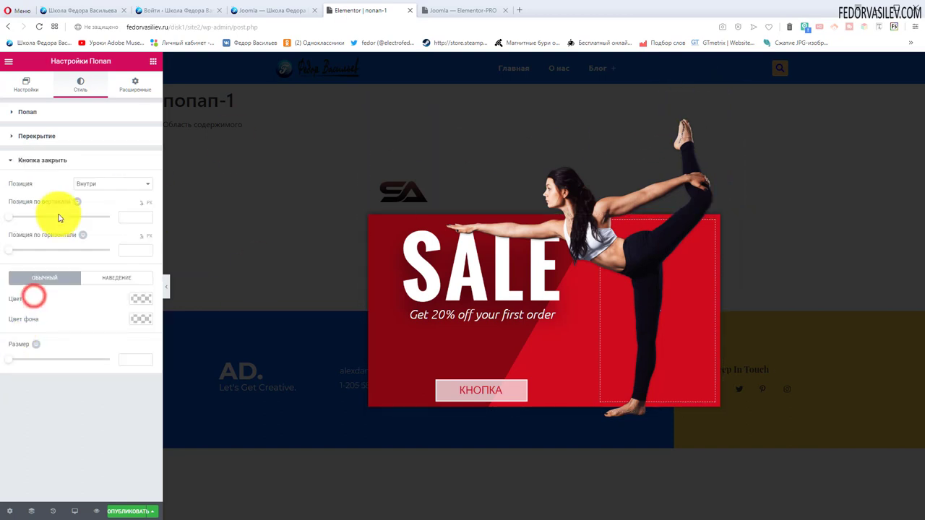
{"action": "left_click", "coordinate": [140, 299]}
{"action": "left_click", "coordinate": [115, 414]}
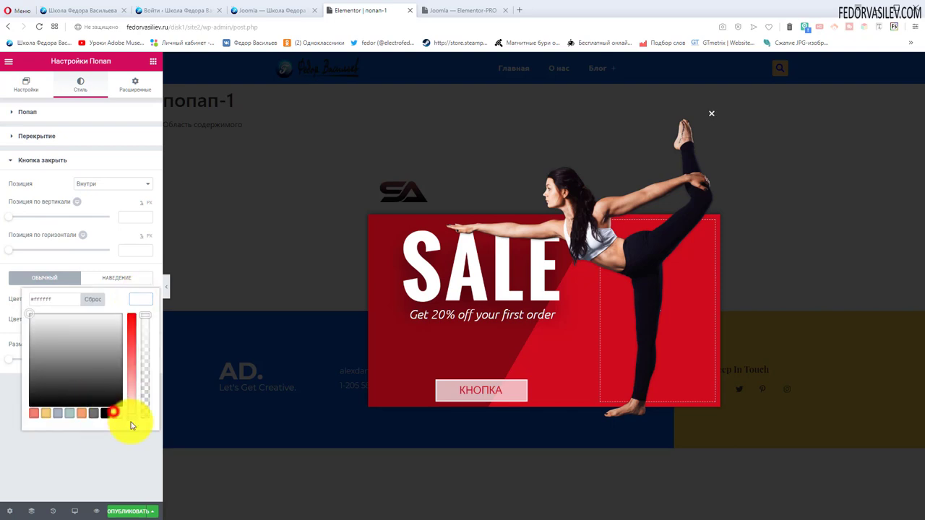
Try the Снаружи position for the close button and return it to Внутри
{"action": "left_click", "coordinate": [101, 184]}
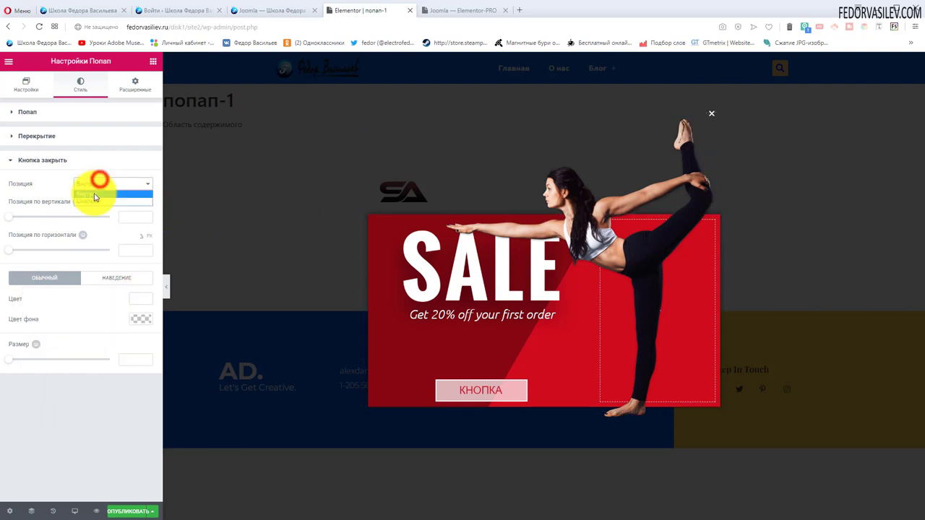
{"action": "left_click", "coordinate": [93, 203]}
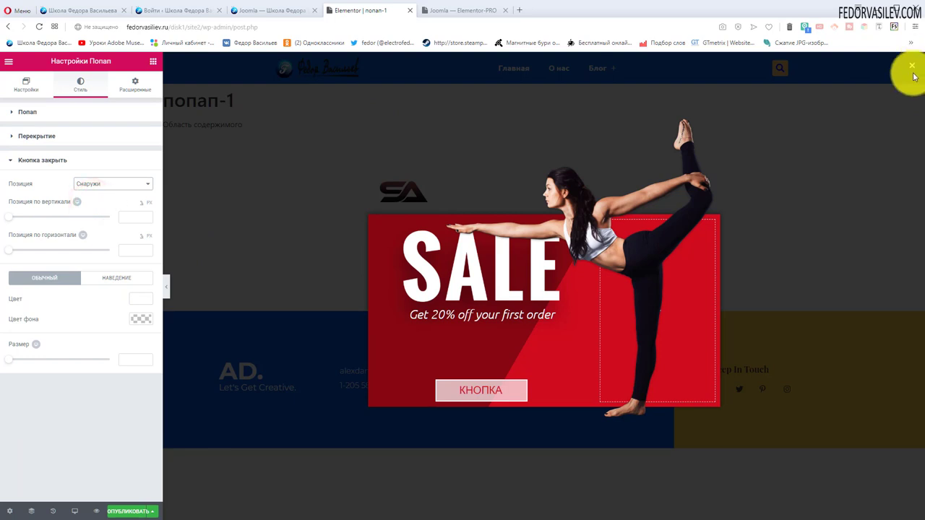
{"action": "left_click", "coordinate": [101, 185]}
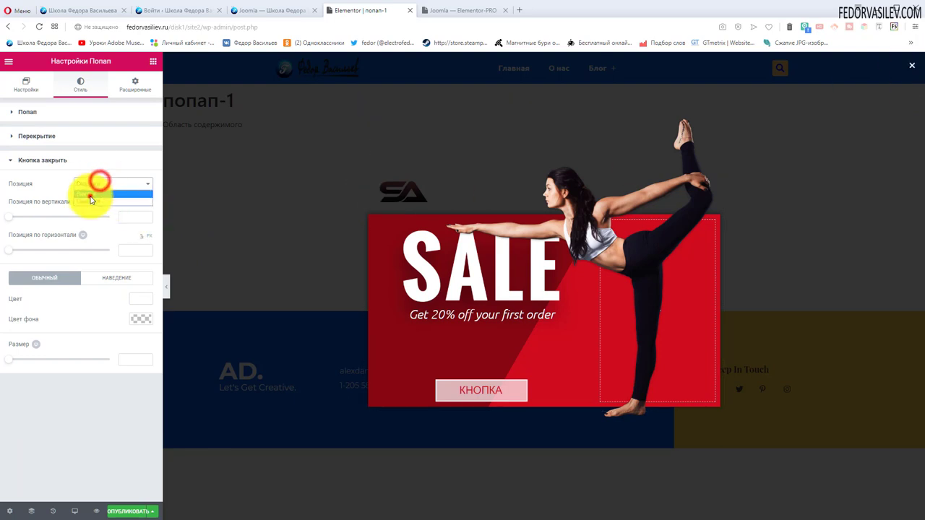
{"action": "left_click", "coordinate": [93, 193]}
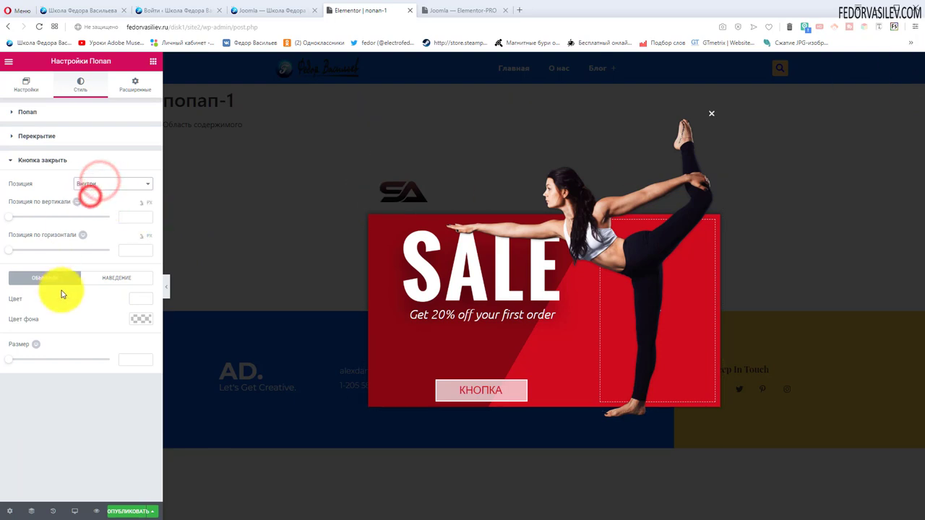
Give the close button an orange background in its normal state and set its size to 36
{"action": "left_click", "coordinate": [141, 318]}
{"action": "left_click", "coordinate": [78, 433]}
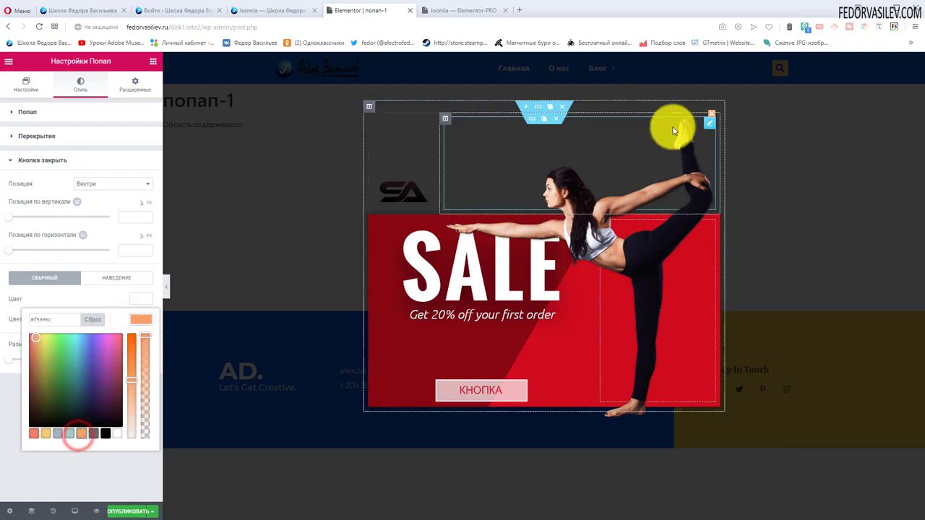
{"action": "left_click", "coordinate": [63, 462]}
{"action": "left_click", "coordinate": [11, 361]}
{"action": "left_click_drag", "start_coordinate": [10, 362], "coordinate": [45, 364]}
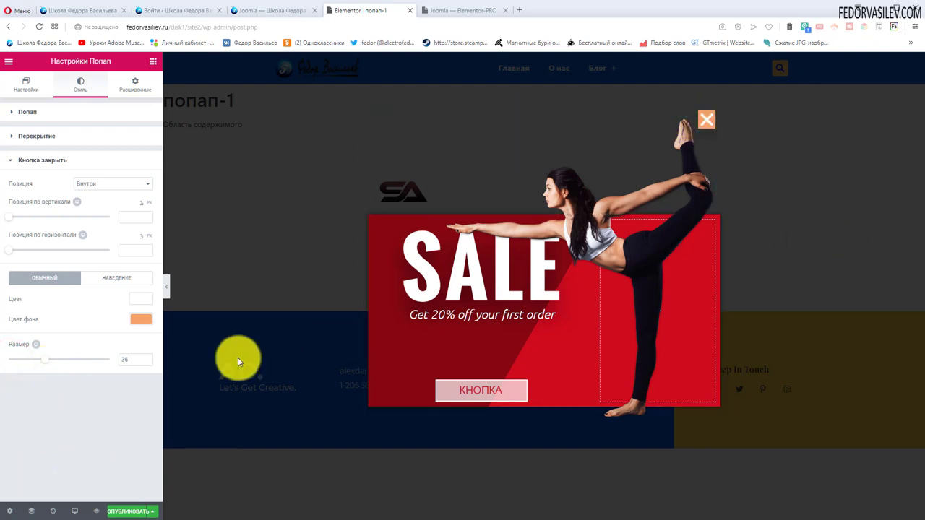
Set the close button's hover background colour to the pale teal preset
{"action": "left_click", "coordinate": [113, 282]}
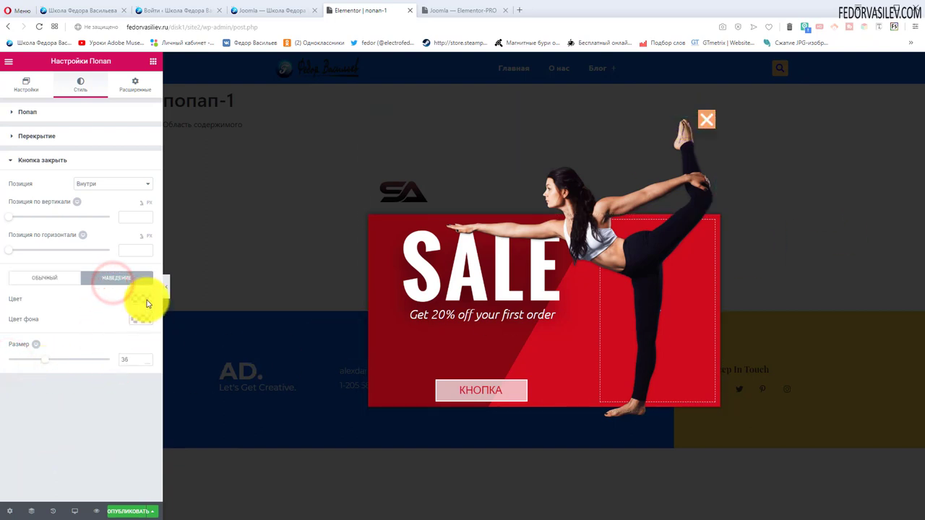
{"action": "left_click", "coordinate": [141, 318]}
{"action": "left_click", "coordinate": [71, 433]}
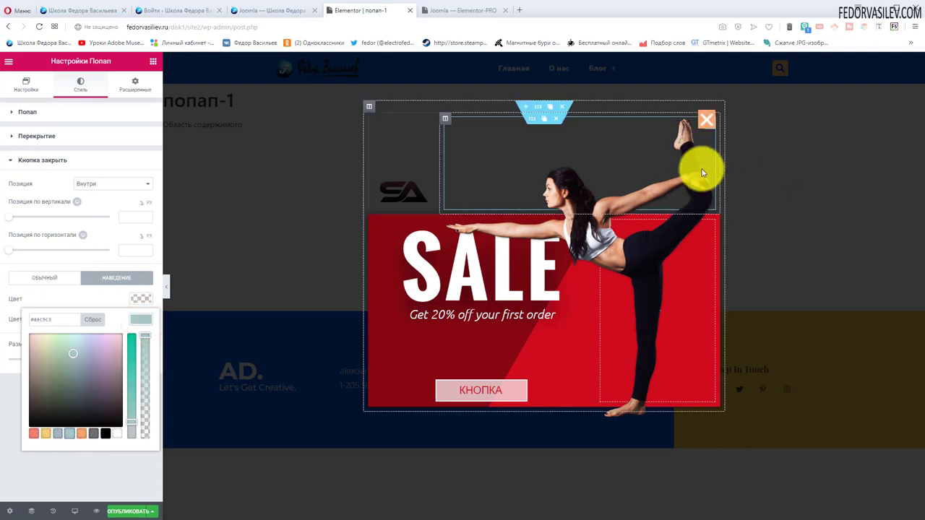
Delay the popup's close button by 3 seconds and prevent the popup from closing on overlay clicks
{"action": "left_click", "coordinate": [135, 85]}
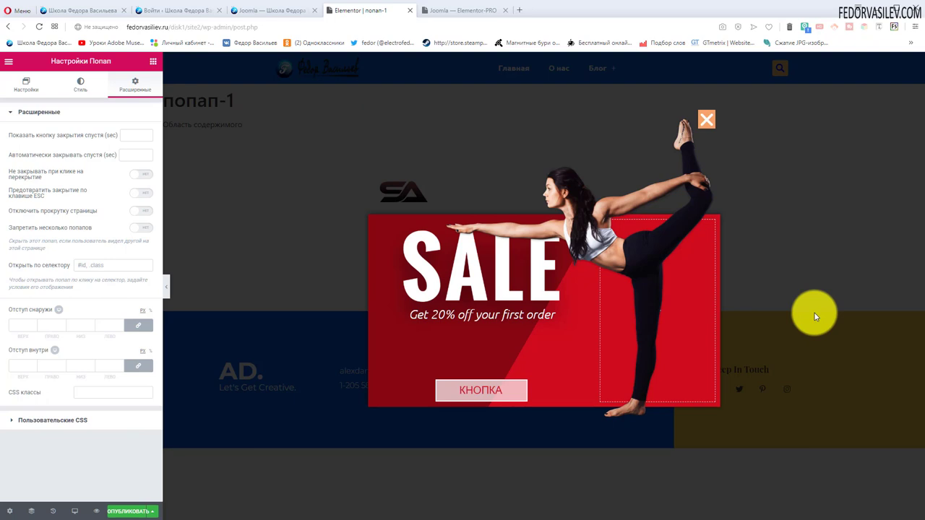
{"action": "left_click", "coordinate": [124, 136]}
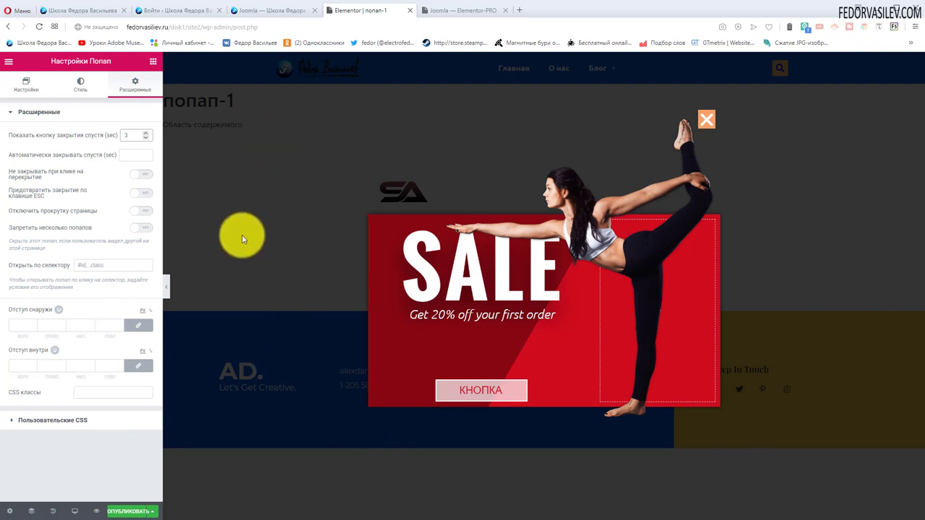
{"action": "left_click", "coordinate": [141, 174]}
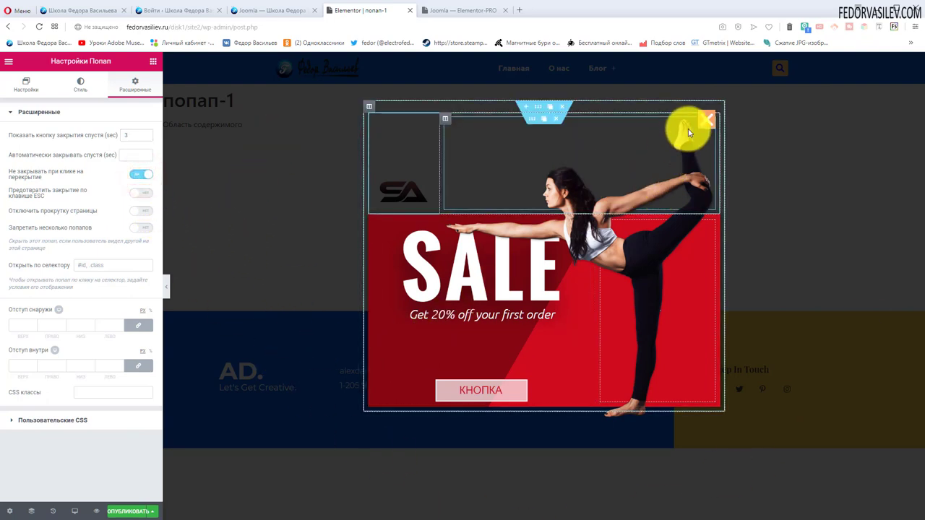
{"action": "left_click", "coordinate": [141, 177]}
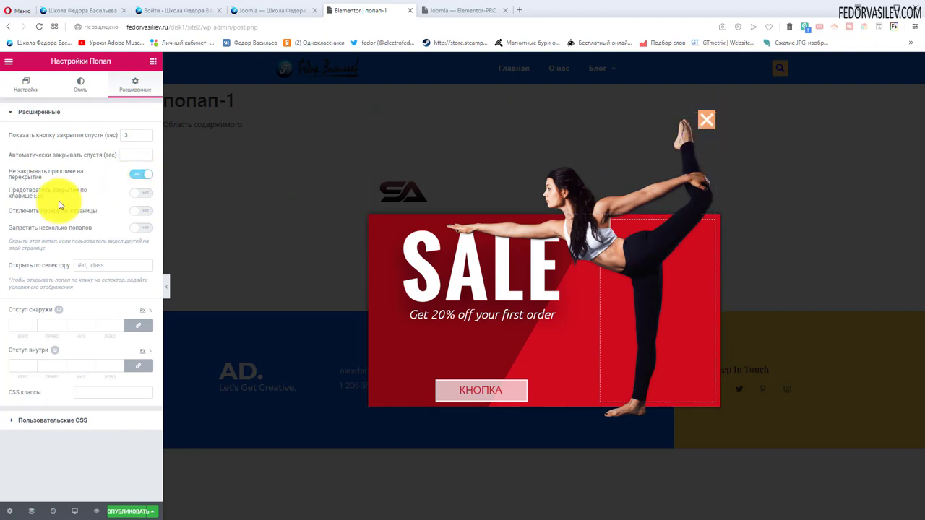
Enable the popup's options for preventing ESC closing, disabling page scrolling and forbidding multiple popups
{"action": "left_click", "coordinate": [144, 196]}
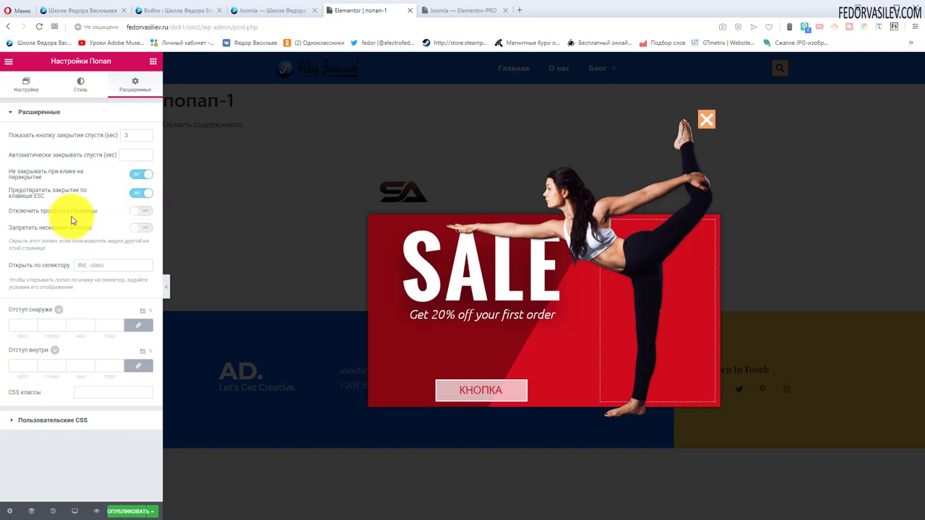
{"action": "left_click", "coordinate": [142, 211]}
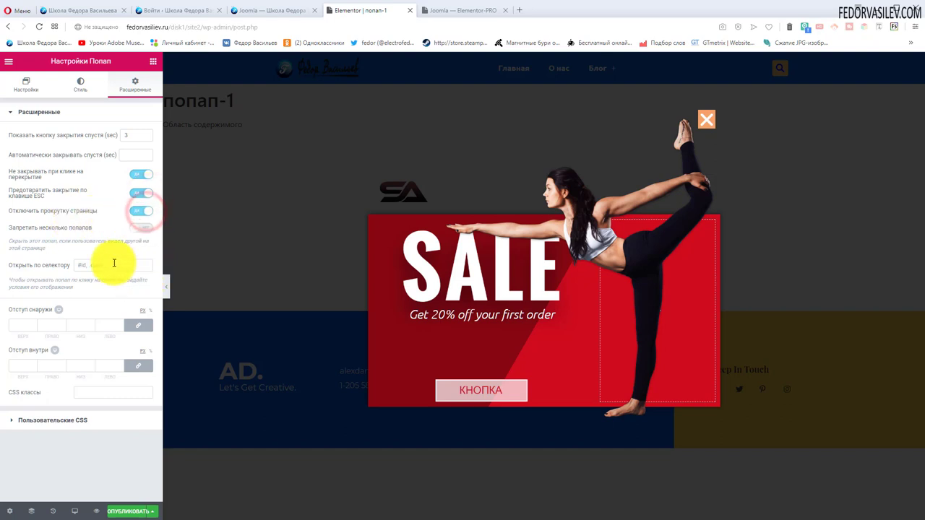
{"action": "left_click", "coordinate": [143, 231]}
{"action": "left_click", "coordinate": [145, 229]}
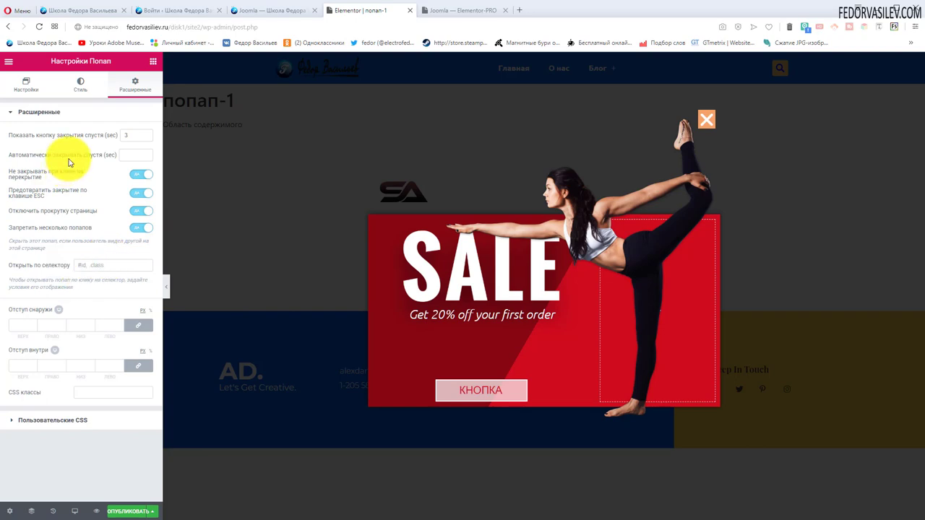
Publish the popup with the Весь сайт display condition and the При загрузке страницы trigger at 0 seconds
{"action": "left_click", "coordinate": [121, 512]}
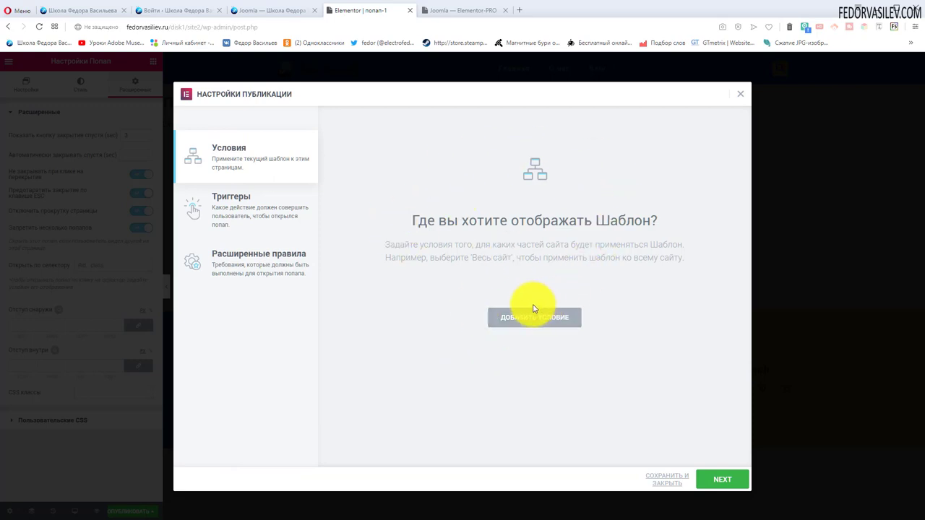
{"action": "left_click", "coordinate": [507, 319]}
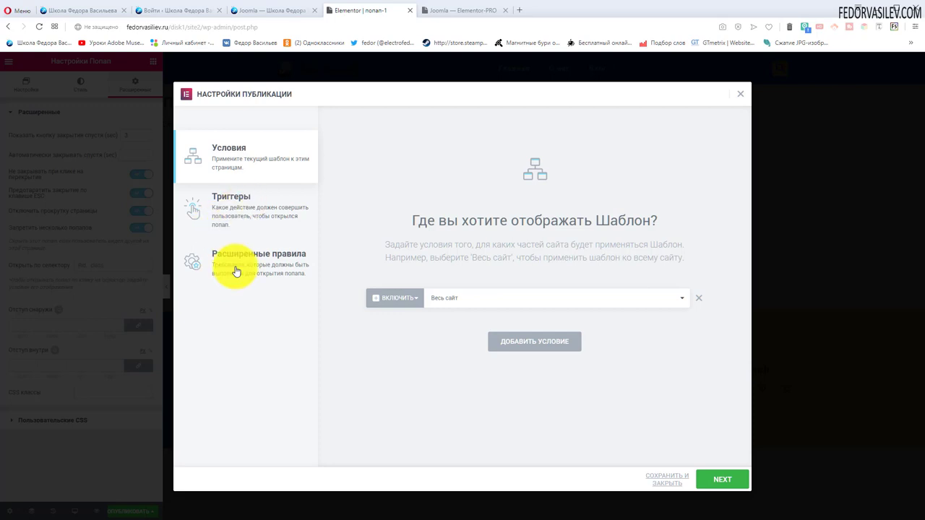
{"action": "left_click", "coordinate": [231, 214]}
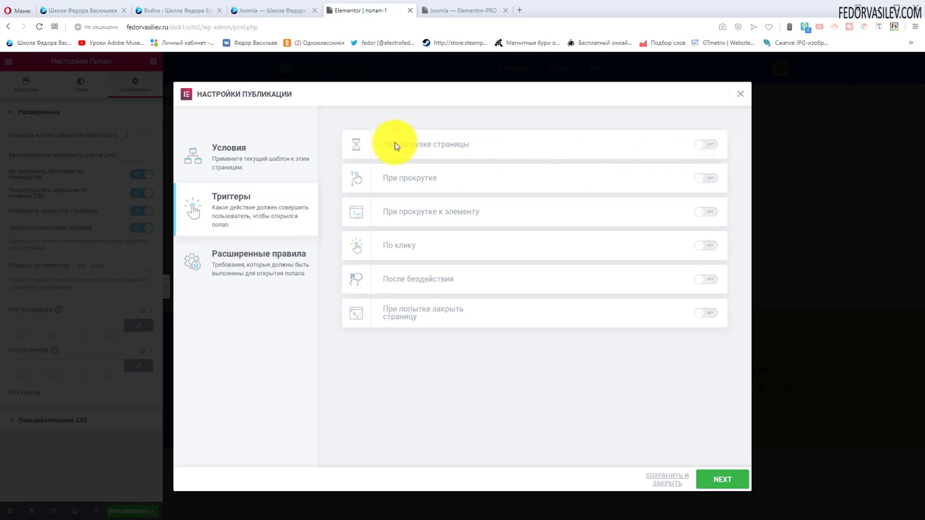
{"action": "left_click", "coordinate": [713, 147]}
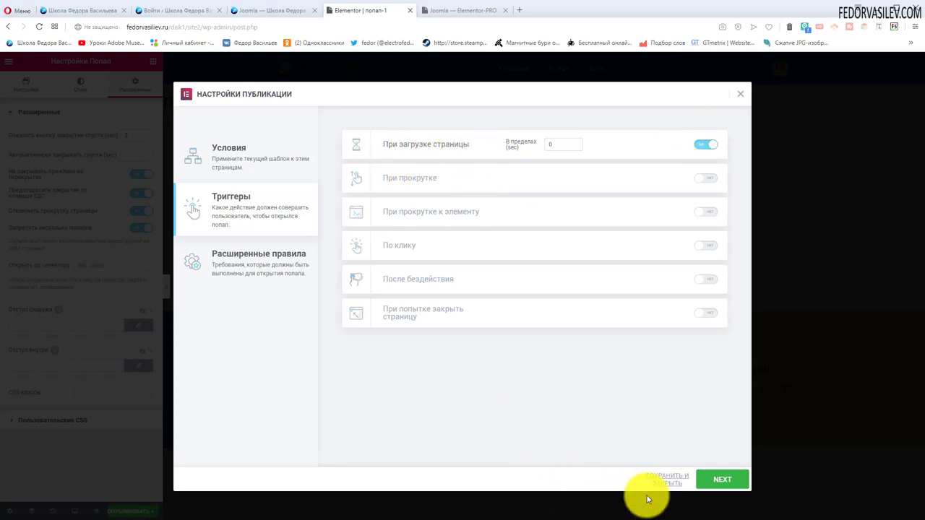
{"action": "left_click", "coordinate": [666, 477]}
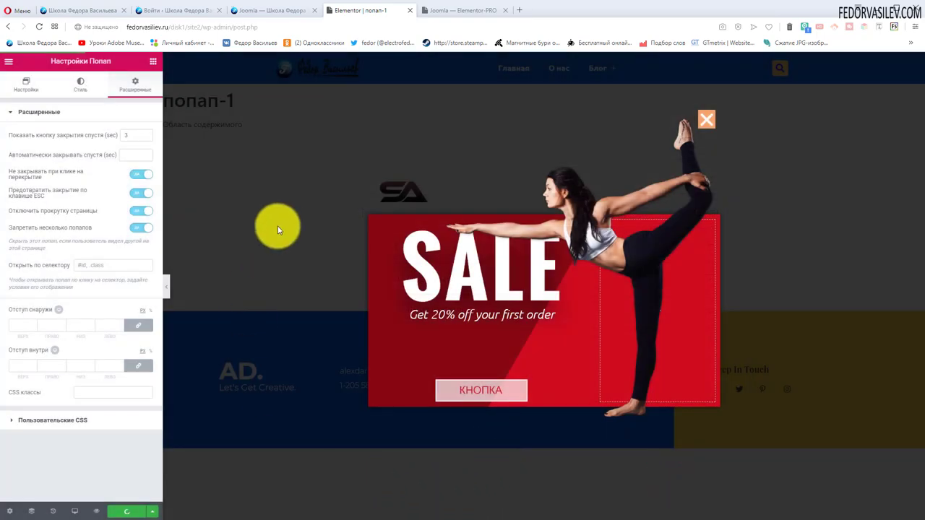
Switch to the live site's homepage, test whether overlay clicks close the popup, and close it with its close button
{"action": "left_click", "coordinate": [465, 12]}
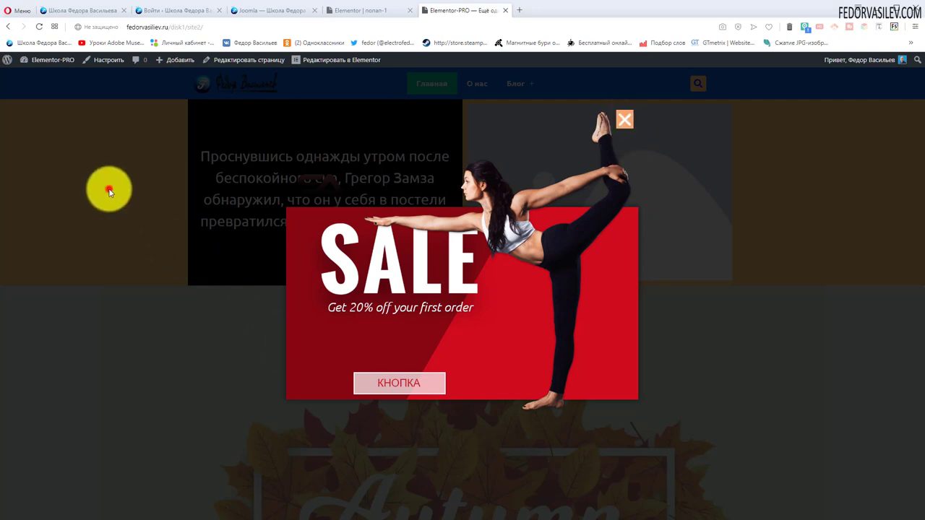
{"action": "left_click", "coordinate": [179, 384]}
{"action": "left_click", "coordinate": [776, 378]}
{"action": "left_click", "coordinate": [770, 190]}
{"action": "left_click", "coordinate": [731, 149]}
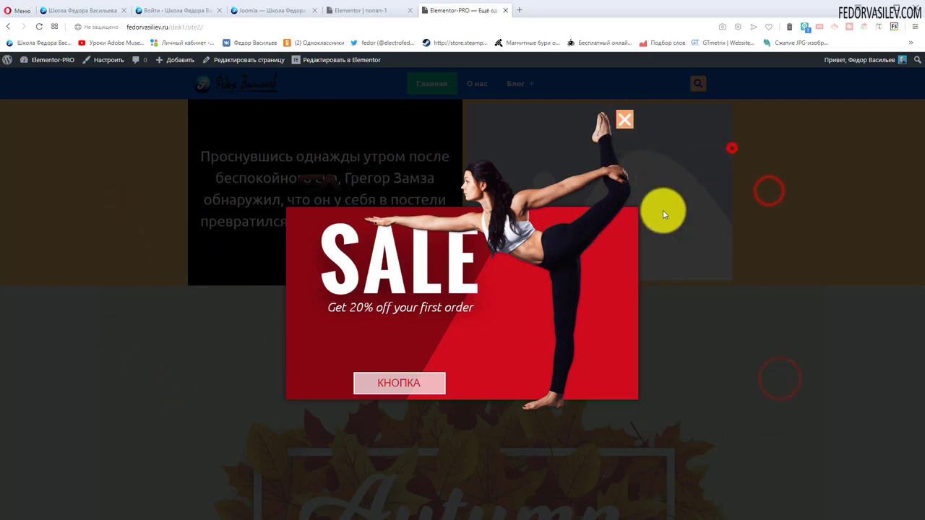
{"action": "left_click", "coordinate": [177, 172]}
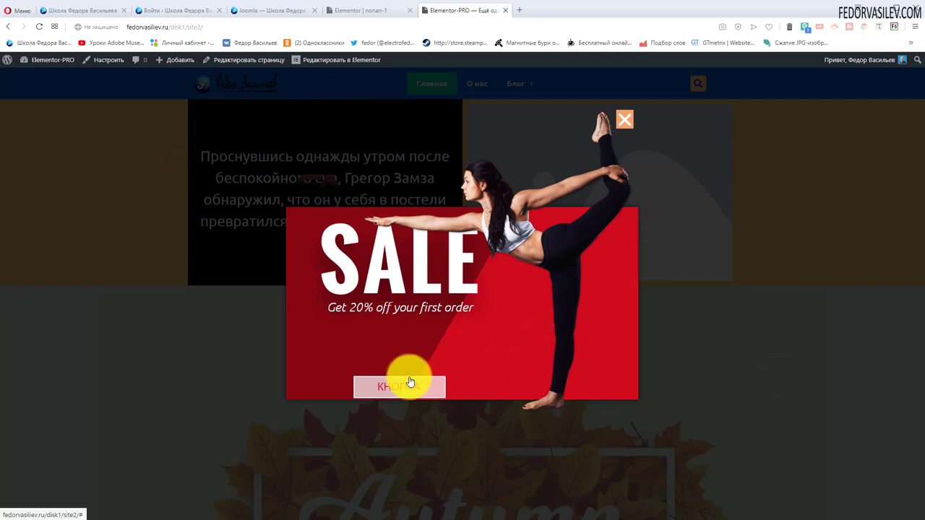
{"action": "left_click", "coordinate": [625, 125]}
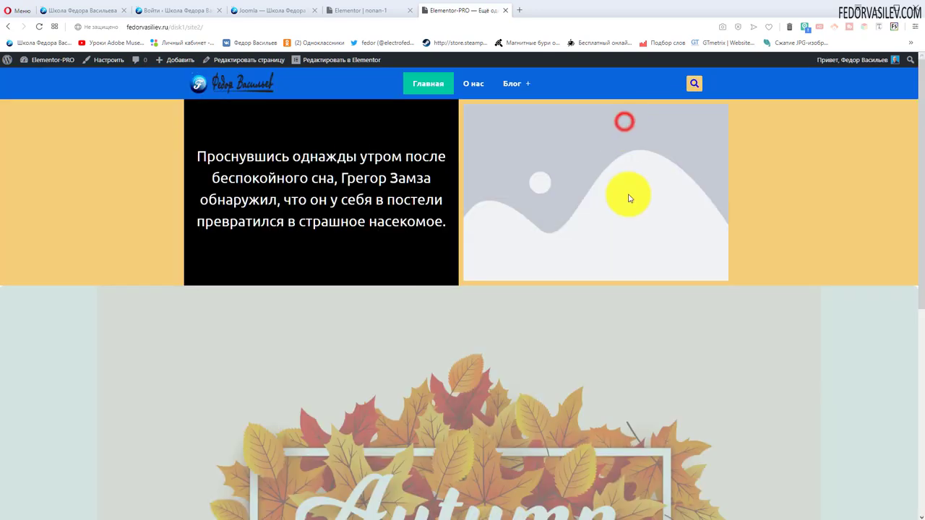
Check the popup on the scrolled homepage, close it, and open the Joomla blog category to check it there
{"action": "scroll", "coordinate": [123, 107], "scroll_direction": "down", "scroll_amount": 2}
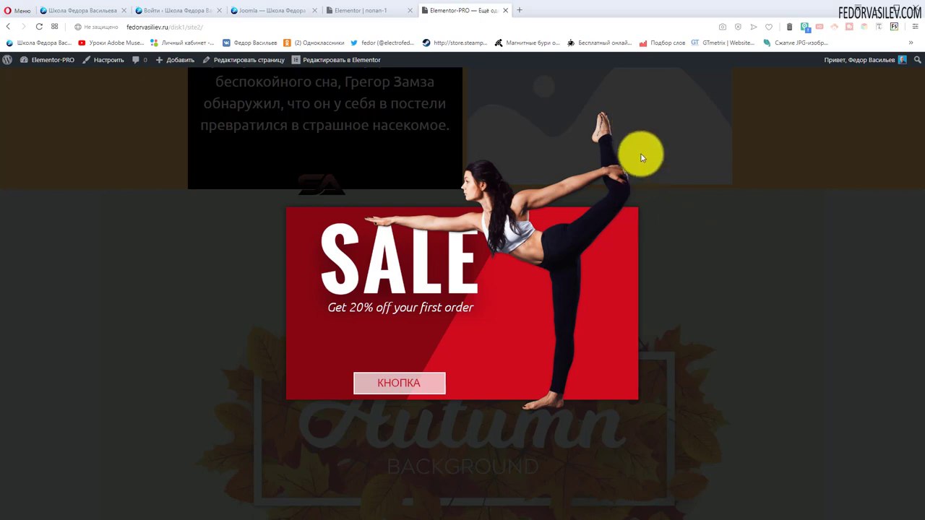
{"action": "left_click", "coordinate": [627, 120]}
{"action": "scroll", "coordinate": [442, 138], "scroll_direction": "up", "scroll_amount": 2}
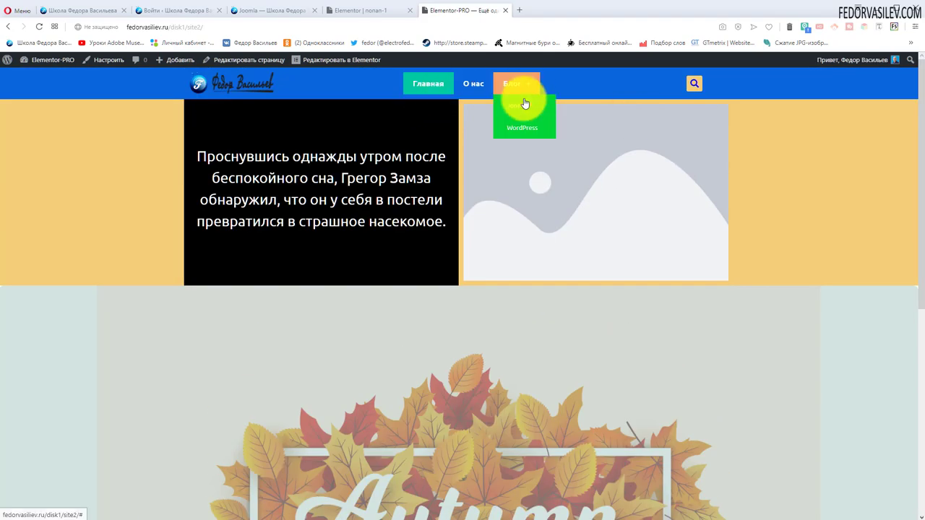
{"action": "left_click", "coordinate": [523, 99]}
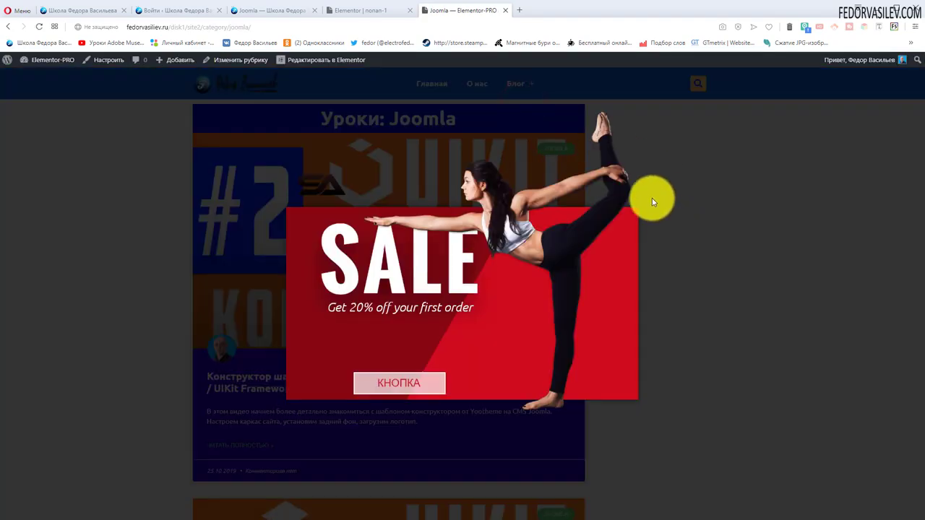
Return to the popup editor and set the При загрузке страницы trigger's delay to 5 seconds
{"action": "left_click", "coordinate": [361, 10]}
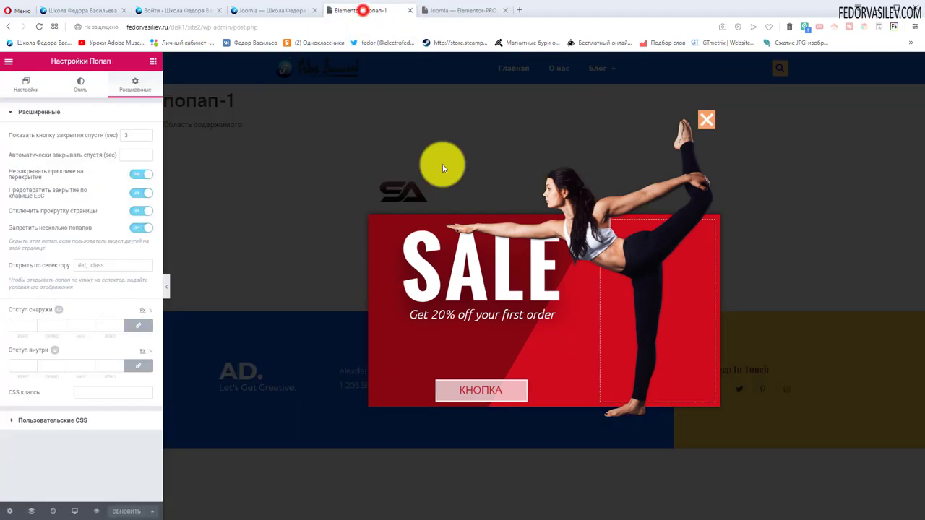
{"action": "left_click", "coordinate": [152, 511]}
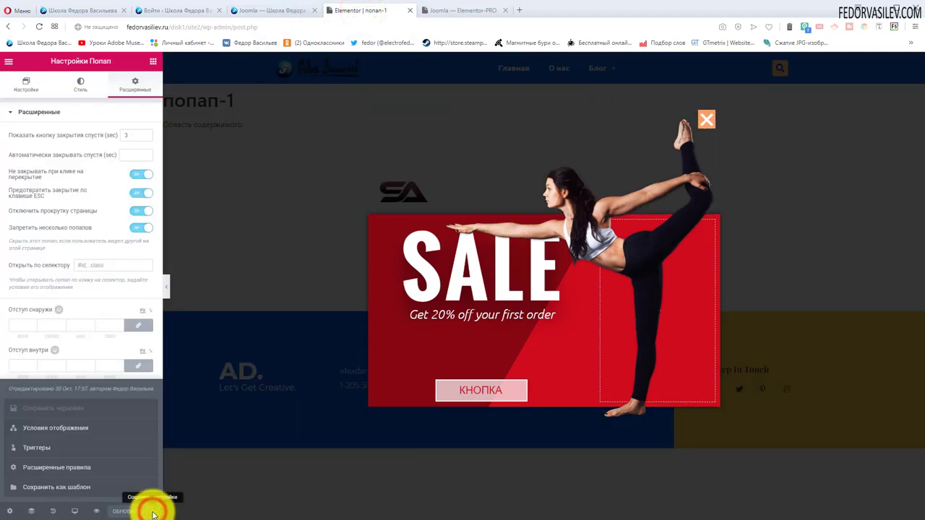
{"action": "left_click", "coordinate": [49, 446]}
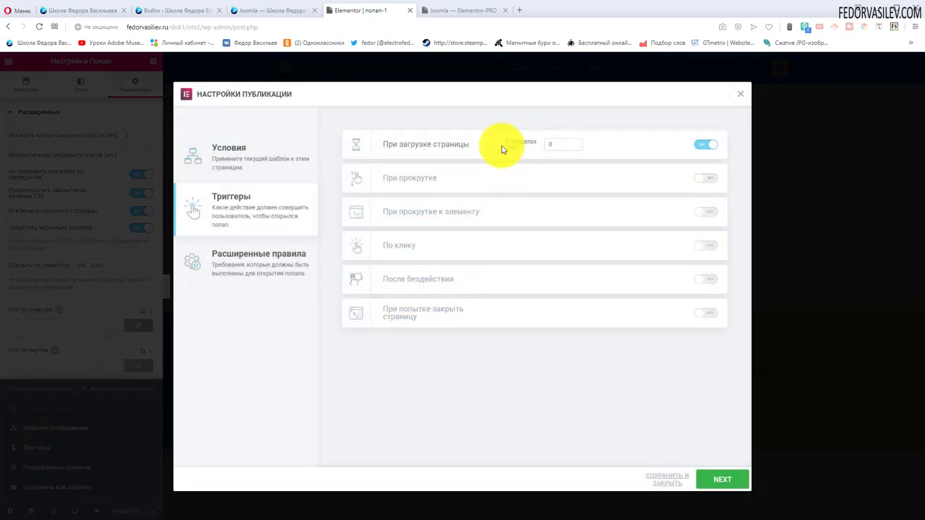
{"action": "left_click", "coordinate": [548, 146]}
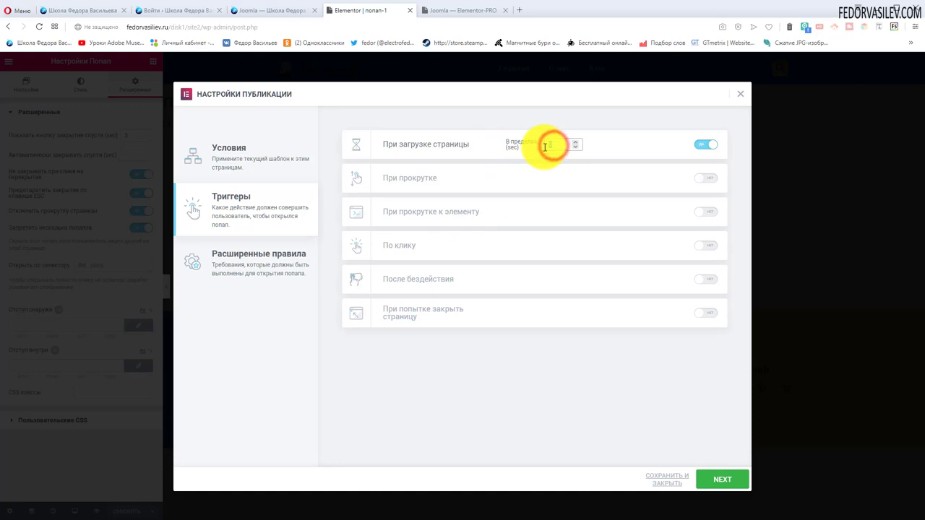
{"action": "type", "text": "5"}
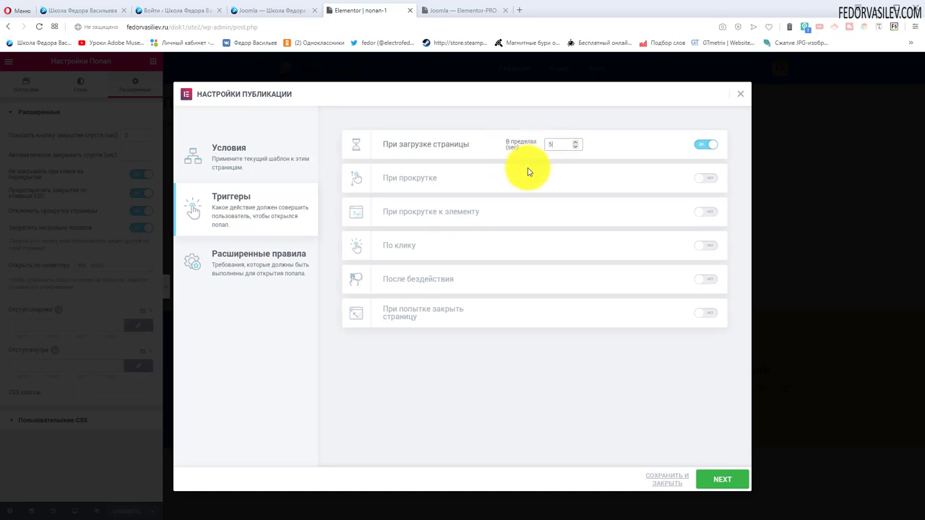
Save the trigger settings, close the popup on the live Joomla category page, and check the delayed popup on the homepage
{"action": "left_click", "coordinate": [666, 478]}
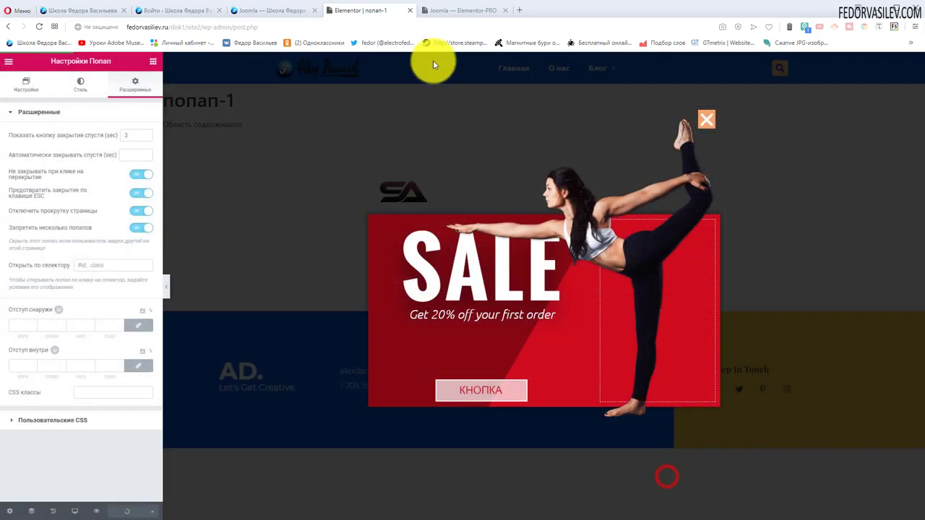
{"action": "left_click", "coordinate": [458, 10]}
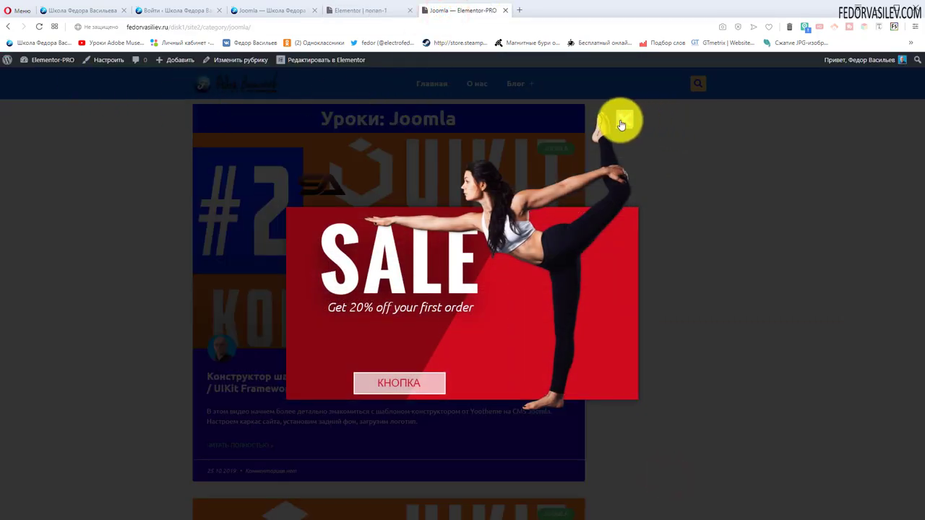
{"action": "left_click", "coordinate": [621, 123]}
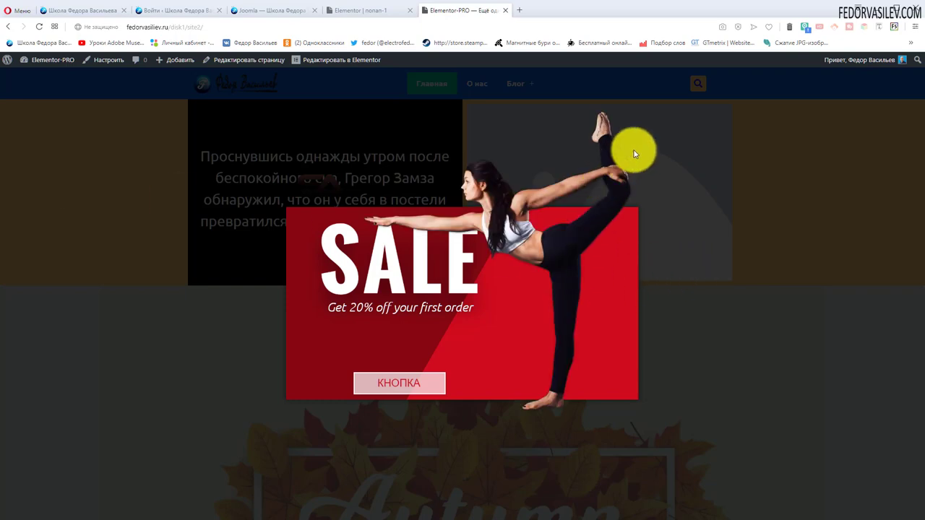
Return to the popup editor, reopen the publish triggers, and set the При загрузке страницы delay to 0 seconds
{"action": "left_click", "coordinate": [352, 11]}
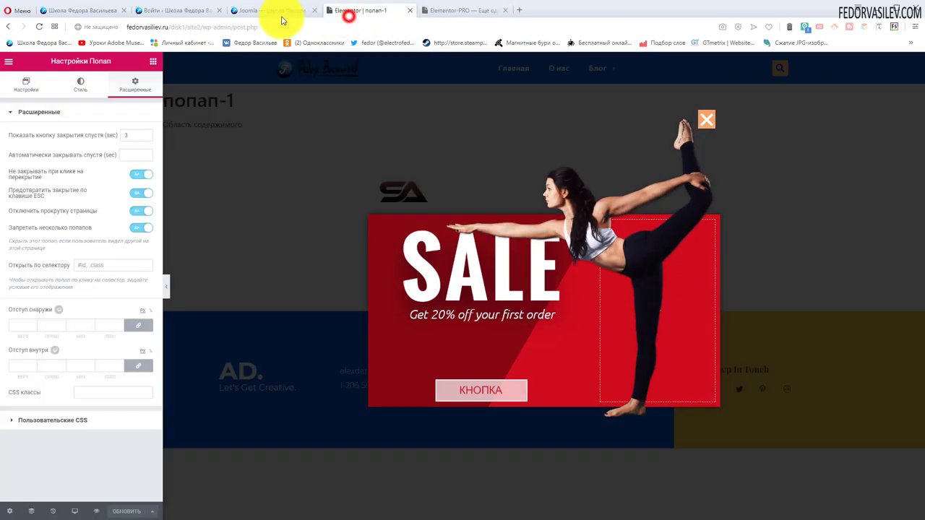
{"action": "left_click", "coordinate": [267, 11]}
{"action": "left_click", "coordinate": [379, 11]}
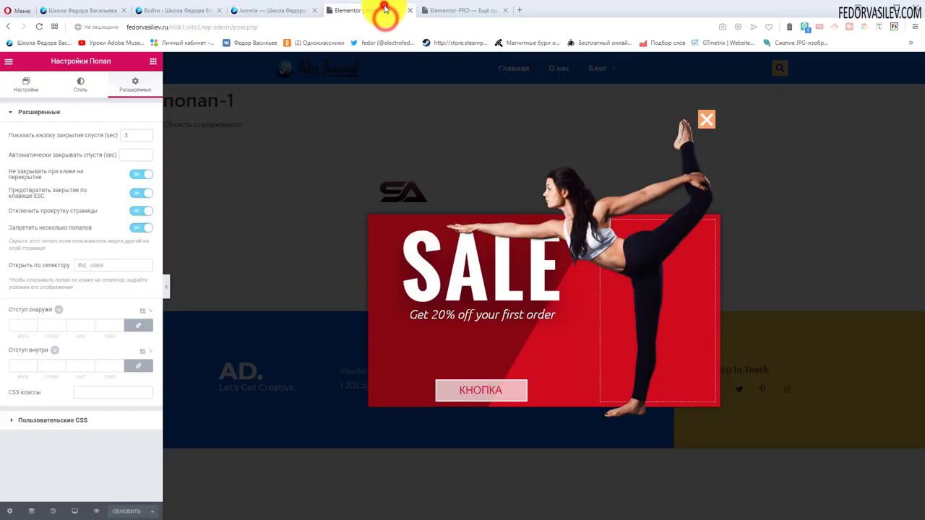
{"action": "left_click", "coordinate": [146, 514]}
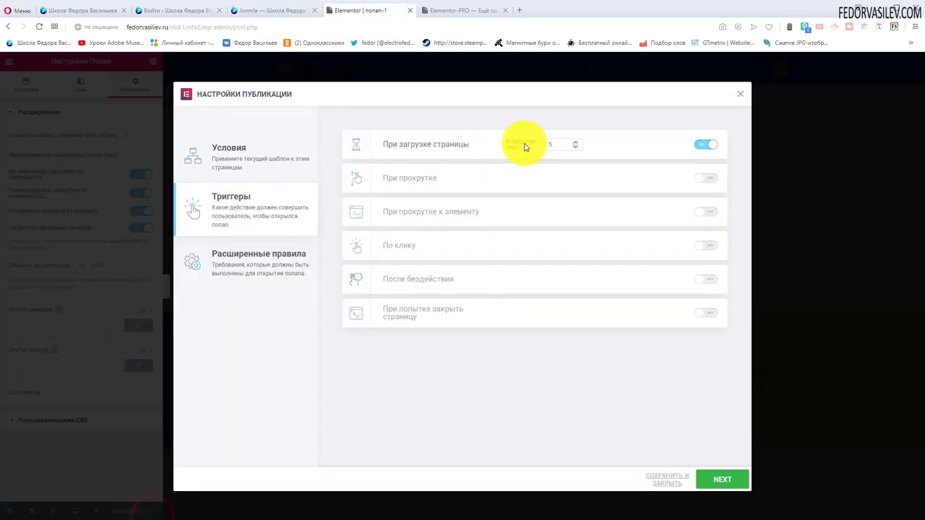
{"action": "left_click", "coordinate": [560, 144]}
Review the popup's display condition choices and set the included area to Архивы
{"action": "left_click", "coordinate": [239, 160]}
{"action": "left_click", "coordinate": [461, 299]}
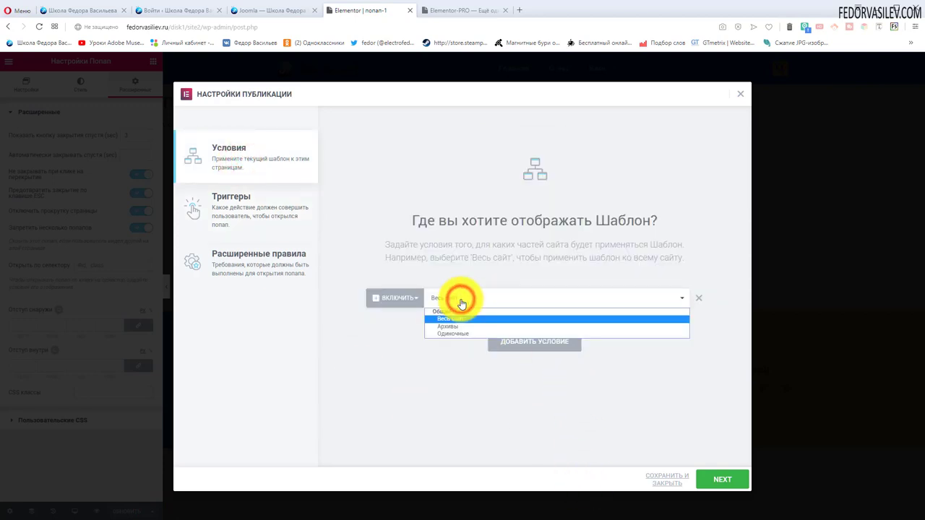
{"action": "left_click", "coordinate": [459, 301]}
{"action": "left_click", "coordinate": [453, 299]}
{"action": "left_click", "coordinate": [453, 299]}
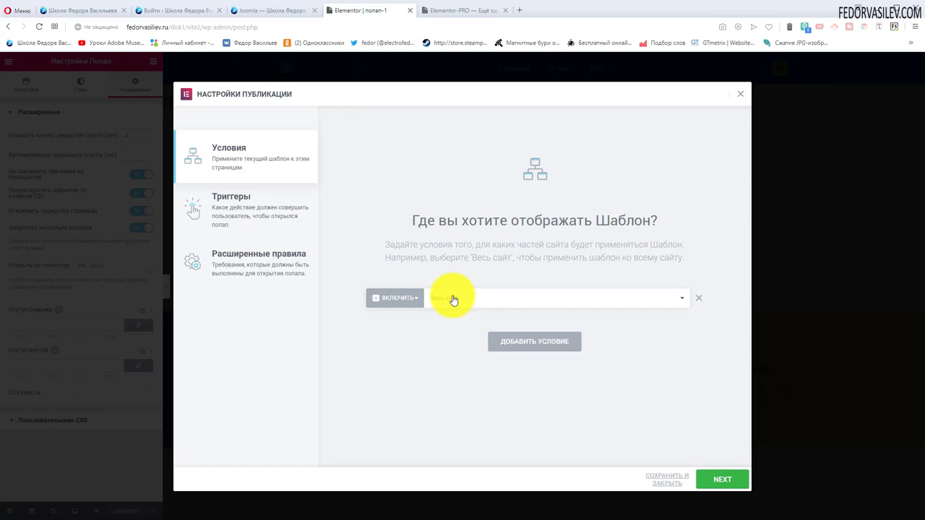
{"action": "left_click", "coordinate": [453, 299]}
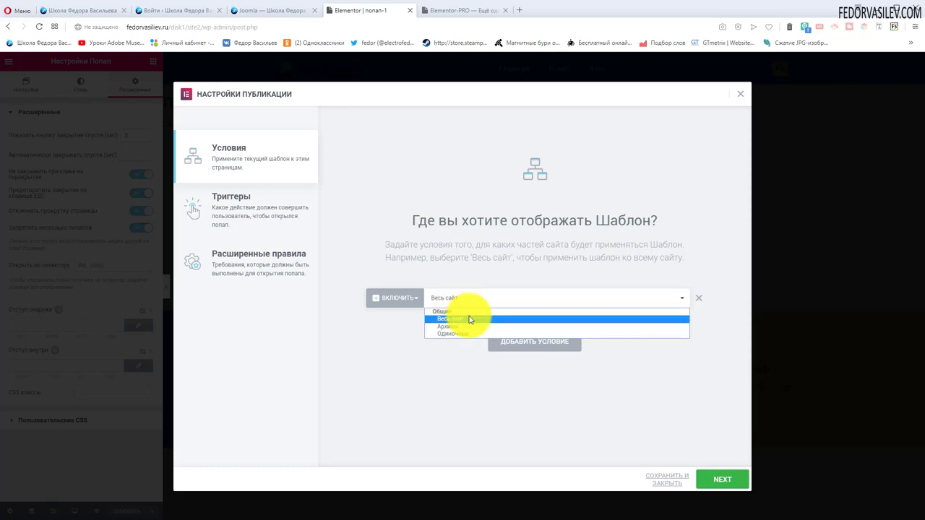
{"action": "left_click", "coordinate": [455, 327]}
Narrow the archive condition to the Рубрики type with the Joomla category, and save the publish settings
{"action": "left_click", "coordinate": [532, 298]}
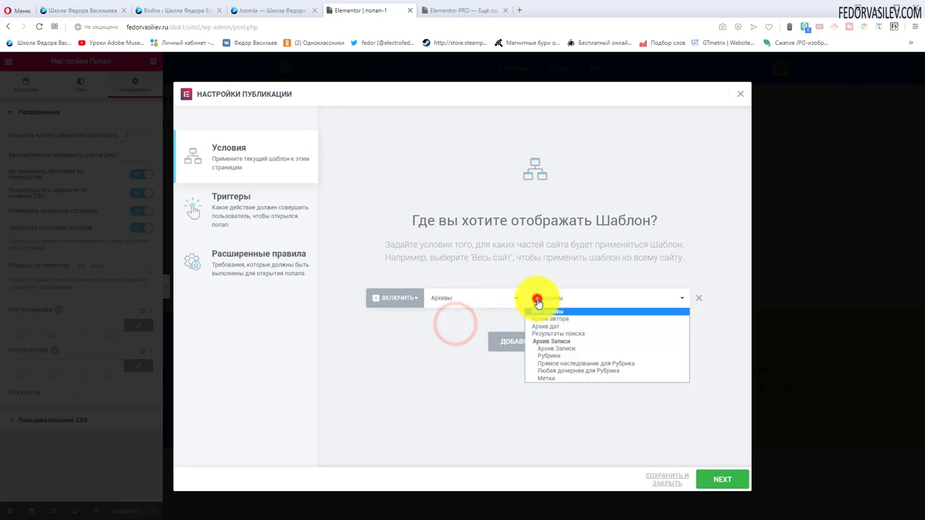
{"action": "left_click", "coordinate": [544, 360]}
{"action": "left_click", "coordinate": [588, 297]}
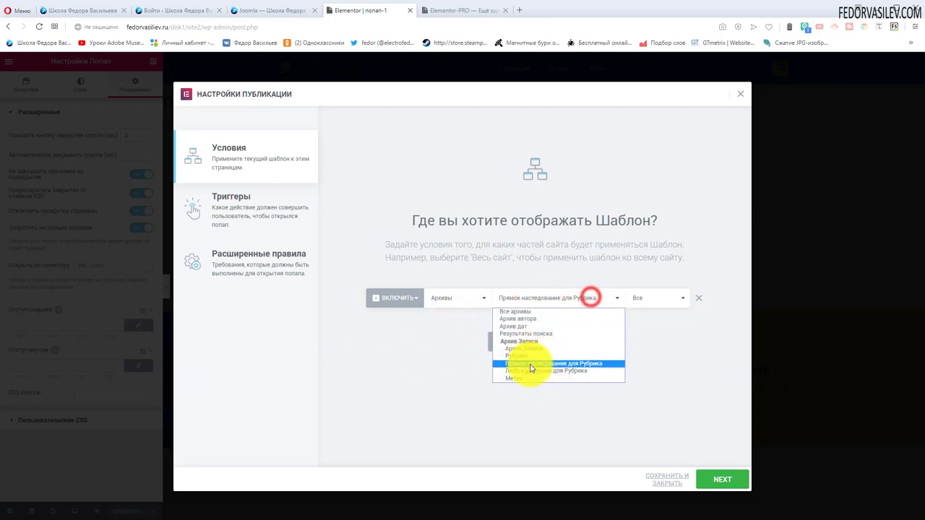
{"action": "left_click", "coordinate": [531, 358]}
{"action": "left_click", "coordinate": [640, 298]}
{"action": "left_click", "coordinate": [646, 315]}
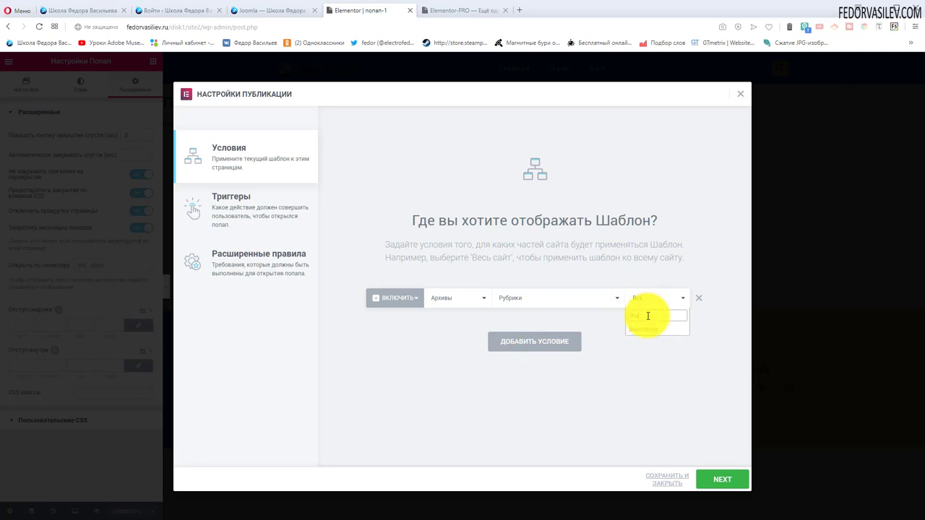
{"action": "left_click", "coordinate": [657, 330]}
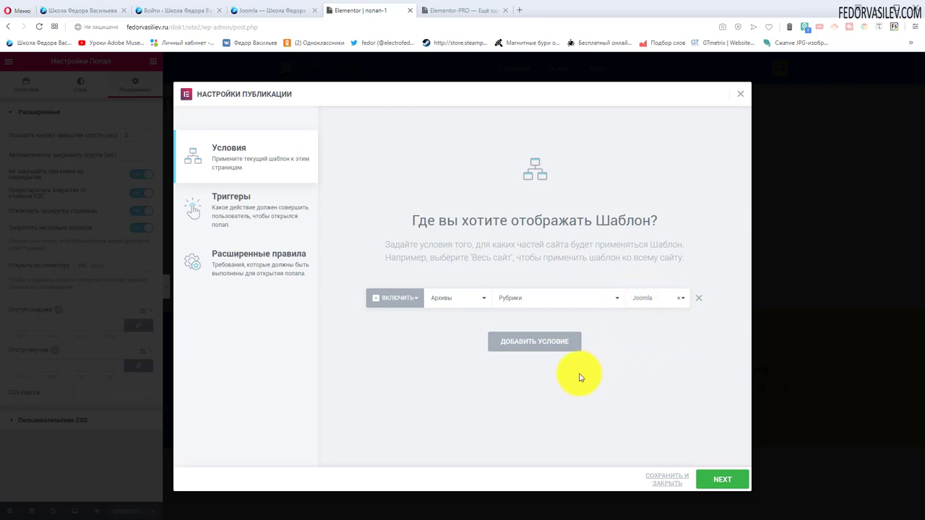
{"action": "left_click", "coordinate": [668, 479]}
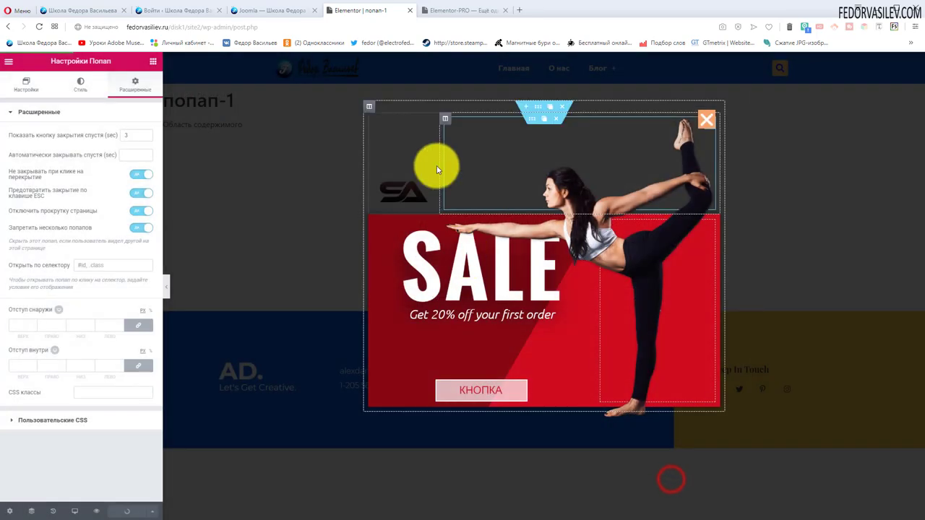
On the live site, close the homepage popup and check for the popup in the WordPress and Joomla blog categories
{"action": "left_click", "coordinate": [452, 10]}
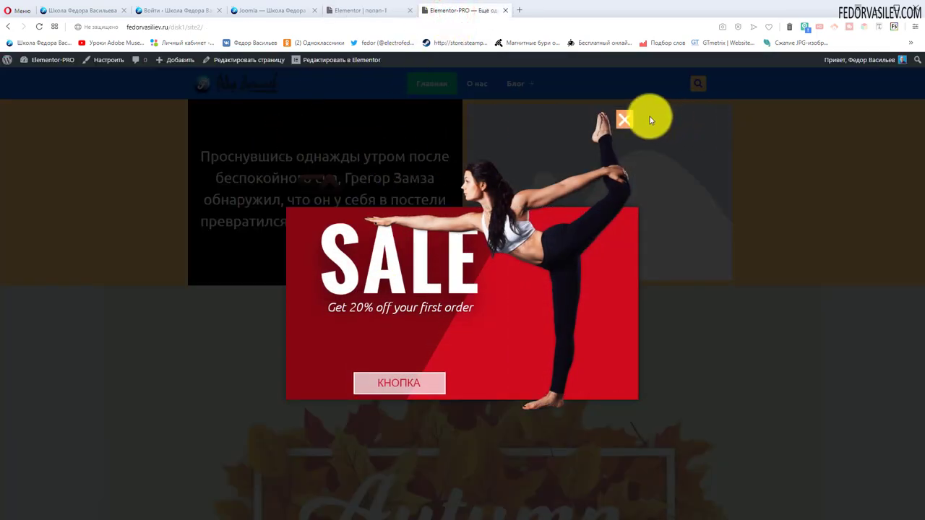
{"action": "left_click", "coordinate": [625, 118]}
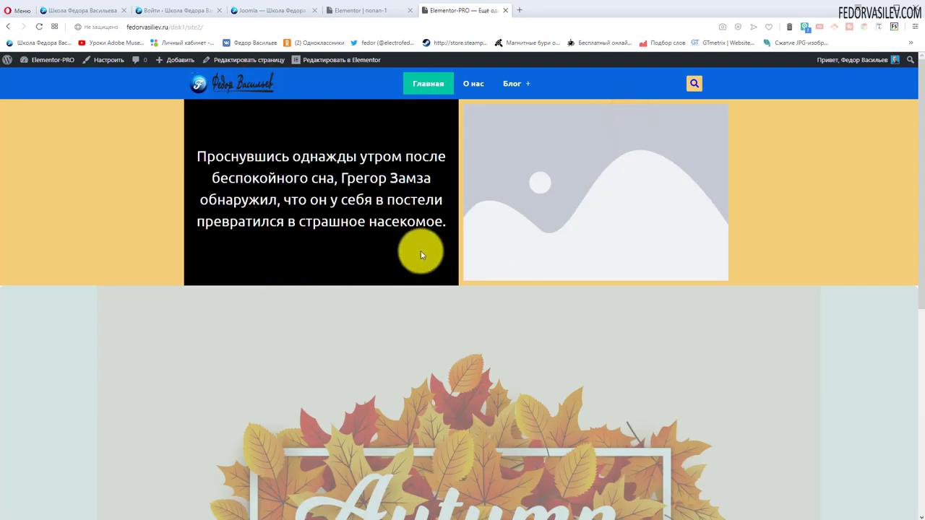
{"action": "mouse_move", "coordinate": [516, 83]}
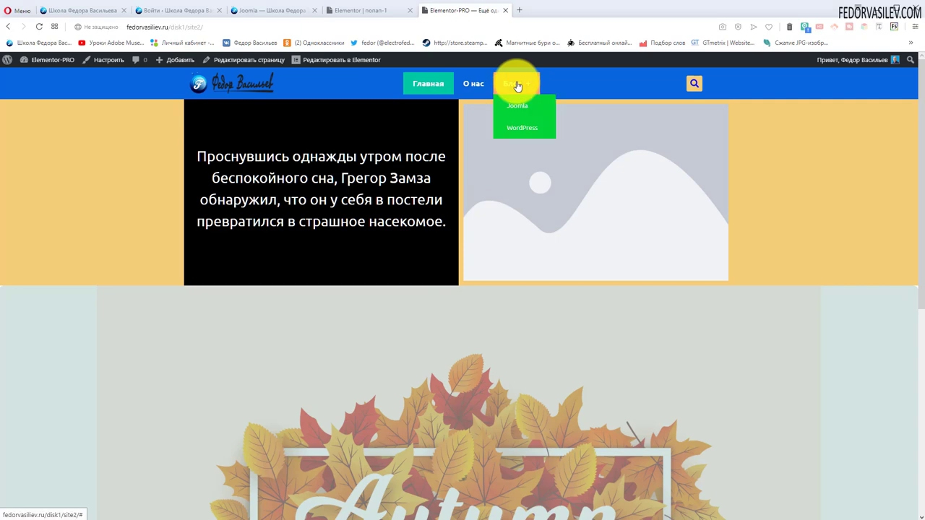
{"action": "left_click", "coordinate": [521, 128]}
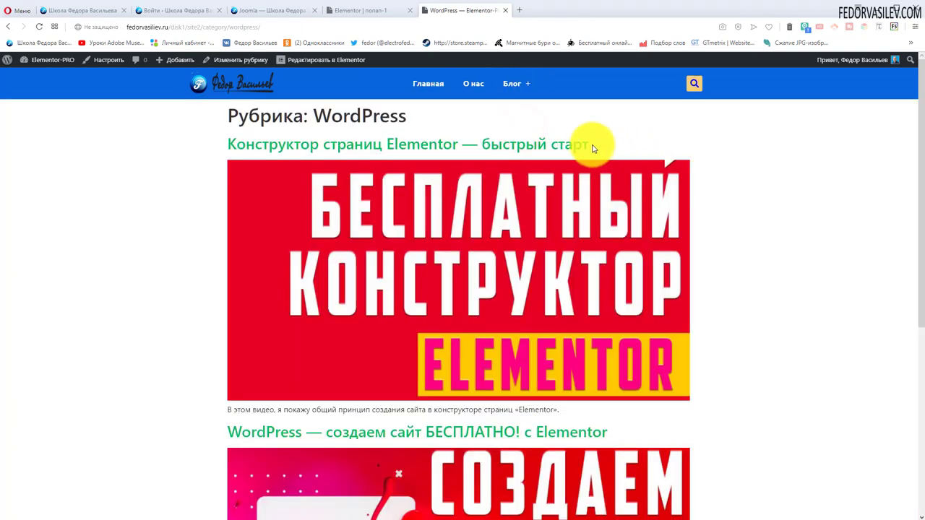
{"action": "mouse_move", "coordinate": [516, 83]}
{"action": "left_click", "coordinate": [510, 107]}
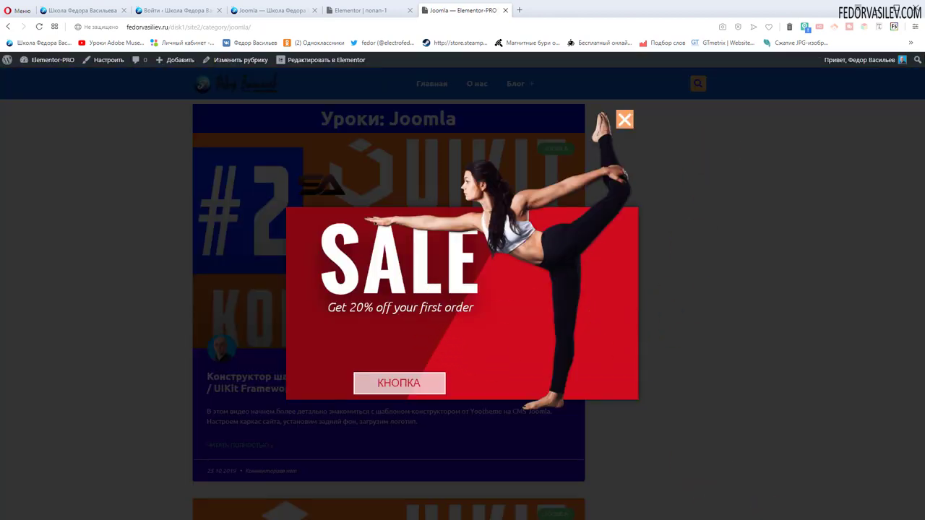
Return to the popup editor's display conditions and set the included area to Весь сайт
{"action": "key", "text": "ctrl+Tab"}
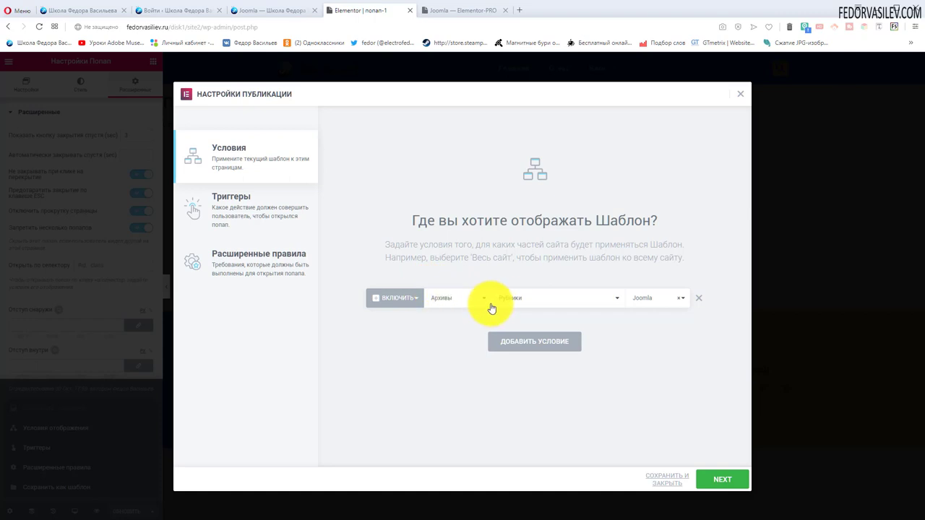
{"action": "left_click", "coordinate": [440, 307]}
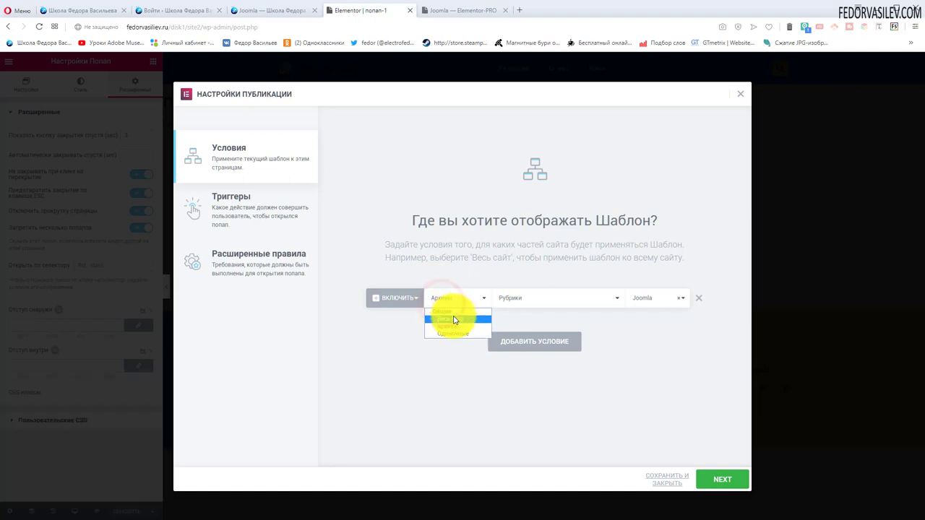
{"action": "left_click", "coordinate": [448, 318]}
In the triggers, enable При прокрутке to examine its direction and percentage options, and switch it off again
{"action": "left_click", "coordinate": [243, 216]}
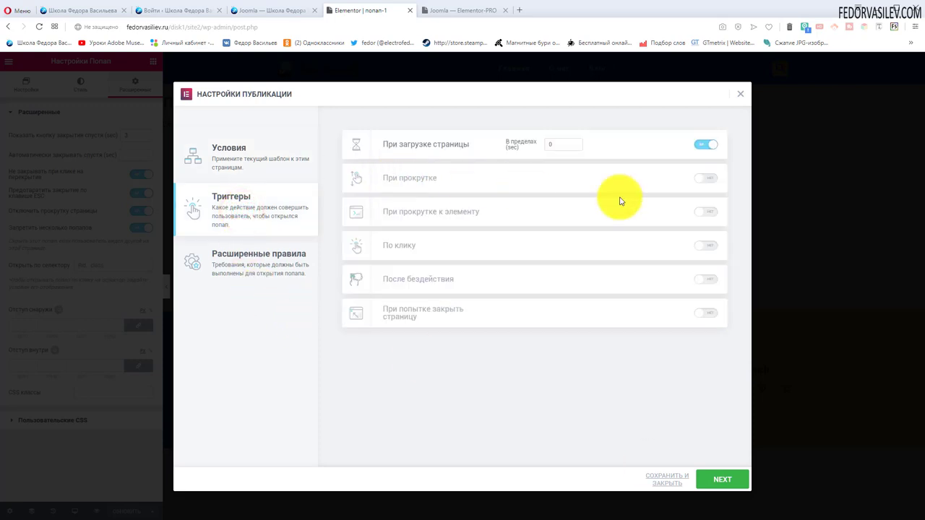
{"action": "left_click", "coordinate": [704, 179]}
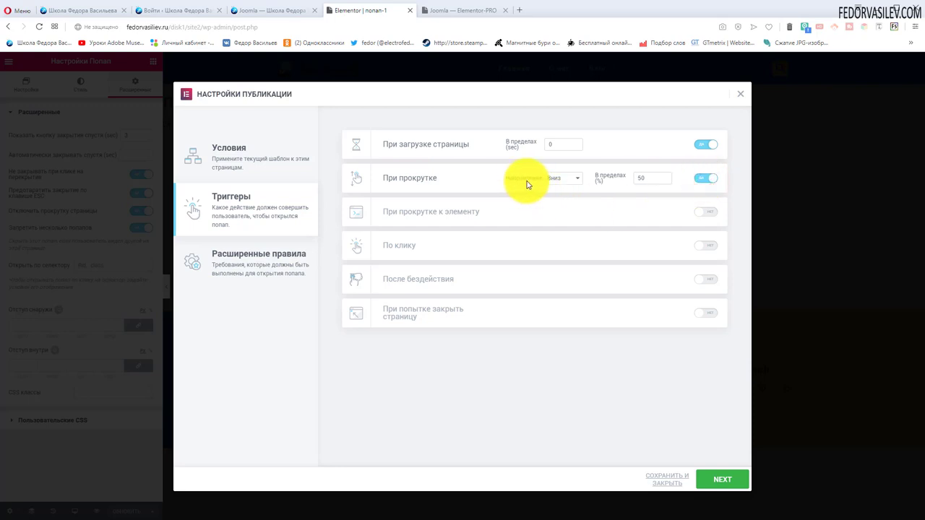
{"action": "left_click", "coordinate": [563, 179]}
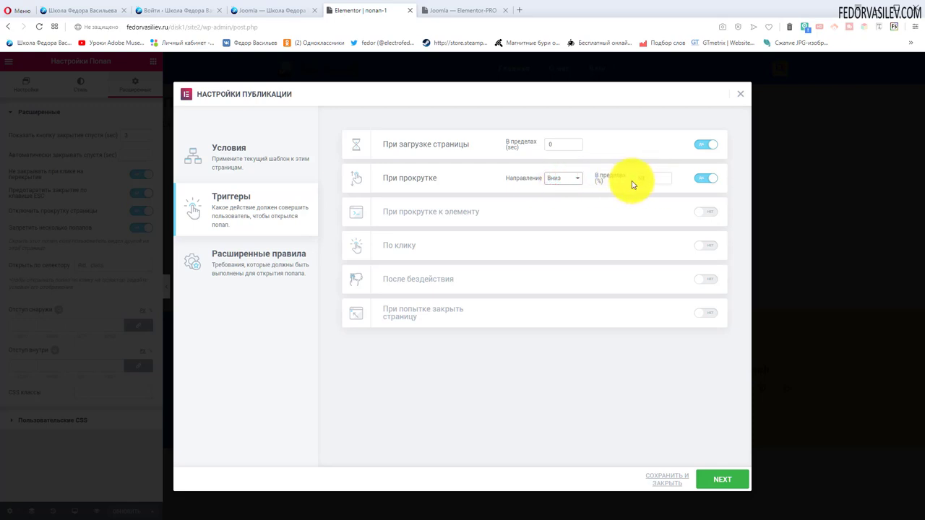
{"action": "left_click", "coordinate": [702, 177]}
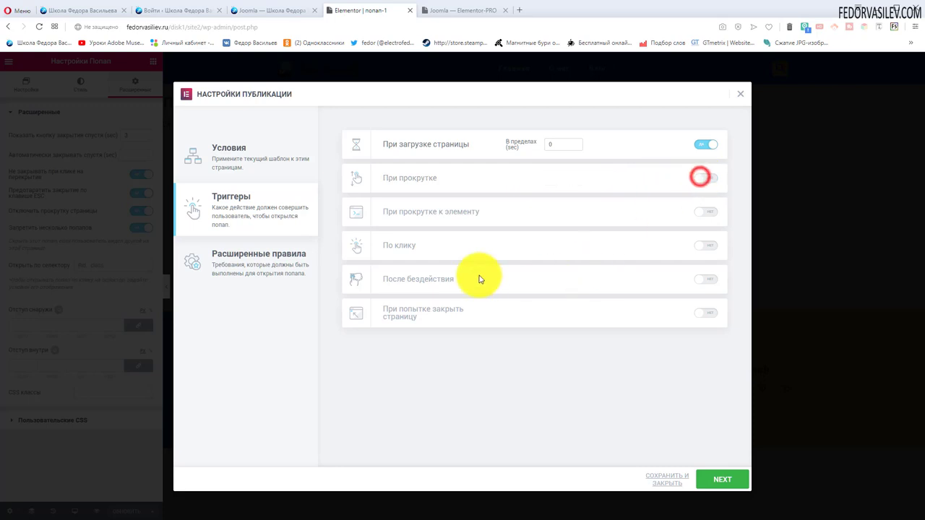
Try the При прокрутке к элементу trigger, view the live page's footer contact block as an example target, and switch the trigger off
{"action": "left_click", "coordinate": [708, 211]}
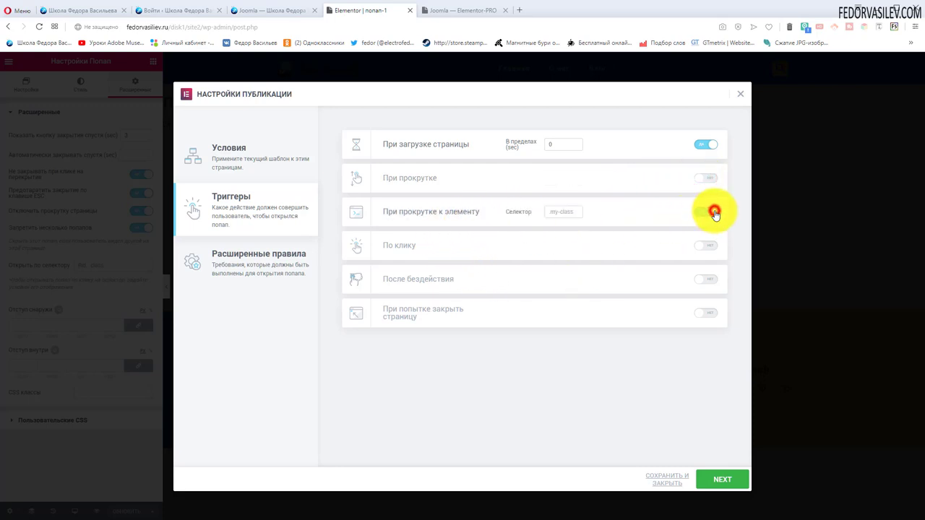
{"action": "left_click", "coordinate": [569, 211]}
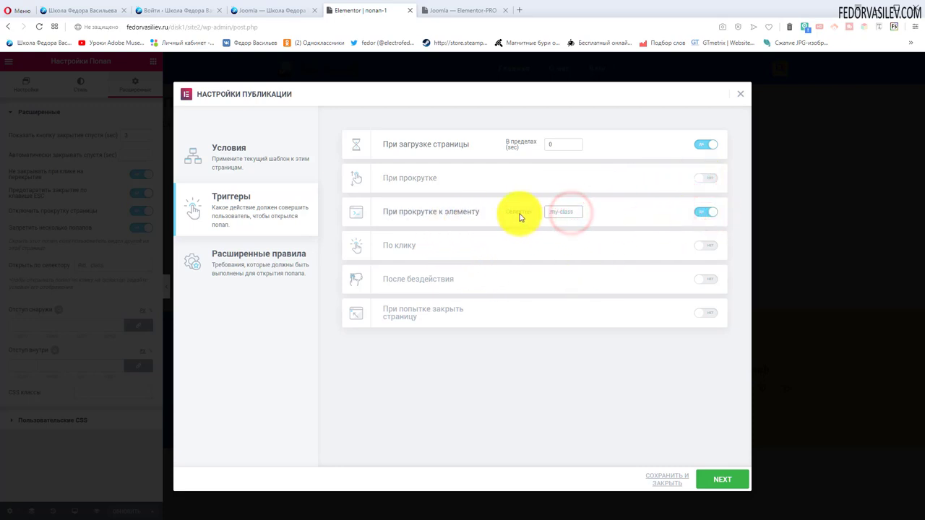
{"action": "left_click", "coordinate": [548, 210]}
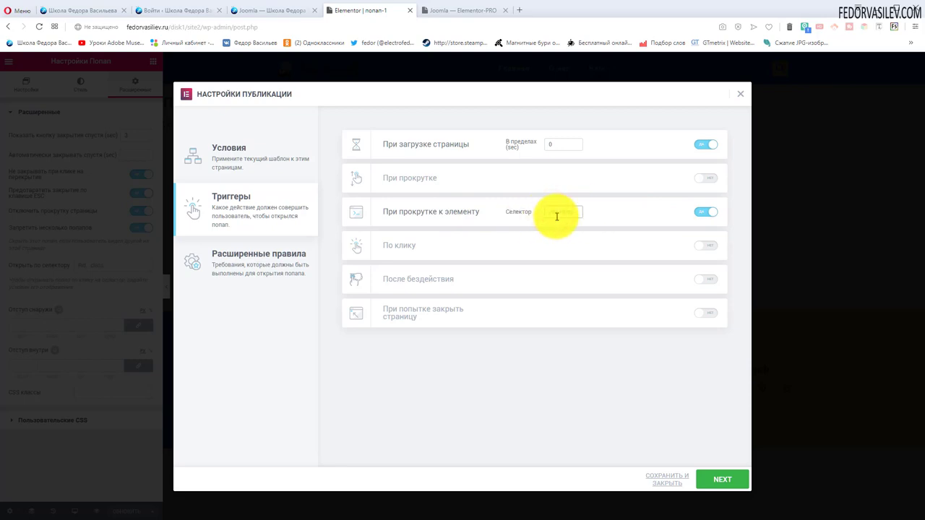
{"action": "left_click", "coordinate": [441, 11]}
{"action": "scroll", "coordinate": [458, 258], "scroll_direction": "down", "scroll_amount": 10}
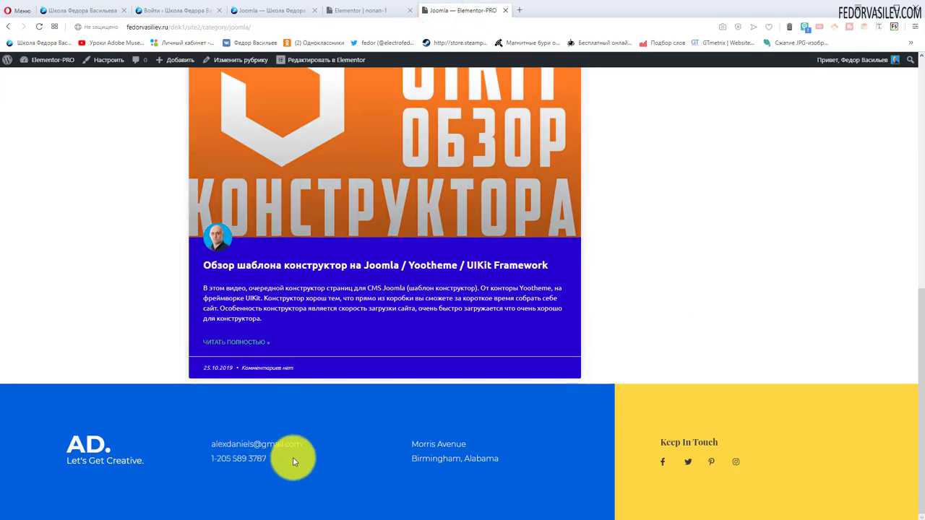
{"action": "left_click_drag", "start_coordinate": [295, 458], "coordinate": [209, 442]}
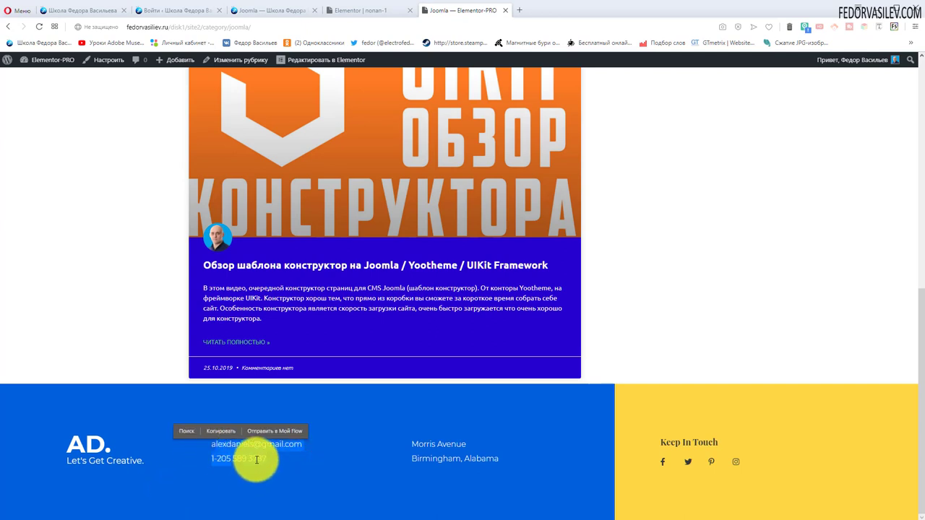
{"action": "left_click", "coordinate": [370, 10]}
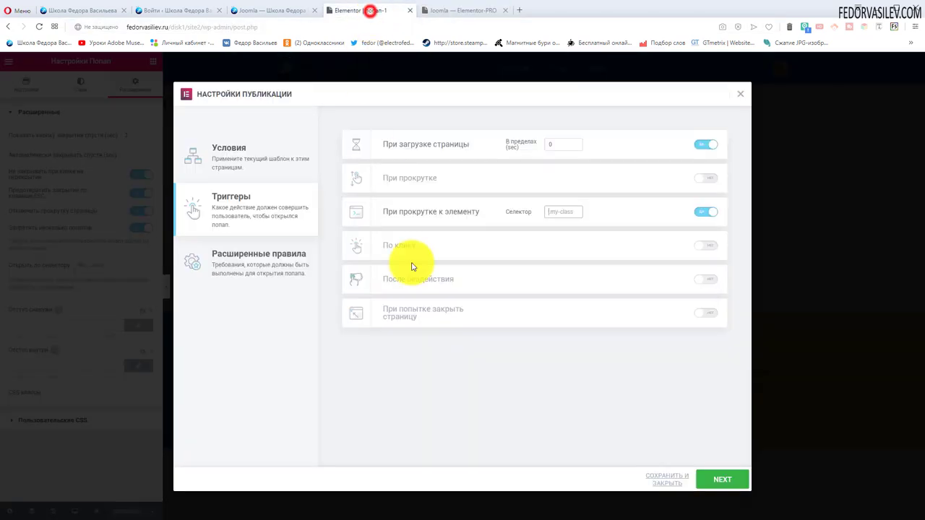
{"action": "left_click", "coordinate": [700, 211]}
Make По клику the only active trigger, set its click count to 3, and save the publish settings
{"action": "left_click", "coordinate": [705, 246]}
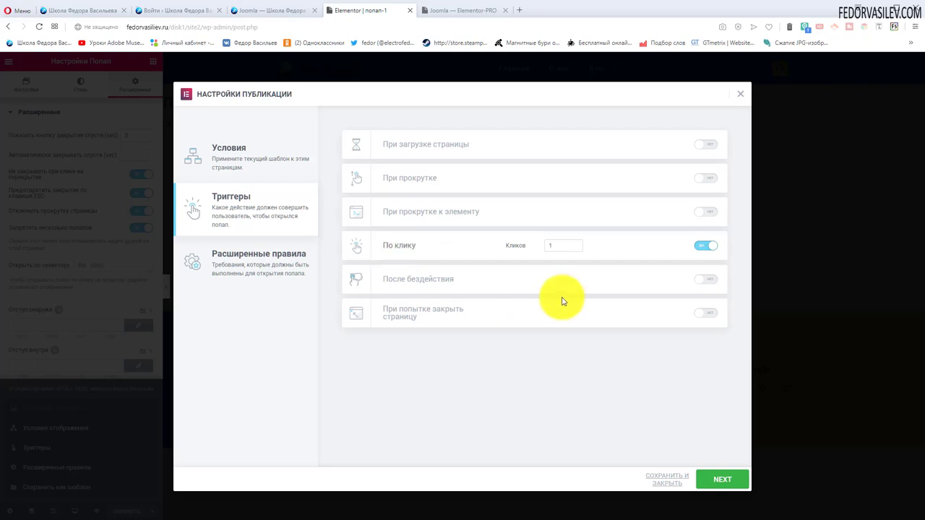
{"action": "left_click", "coordinate": [550, 245]}
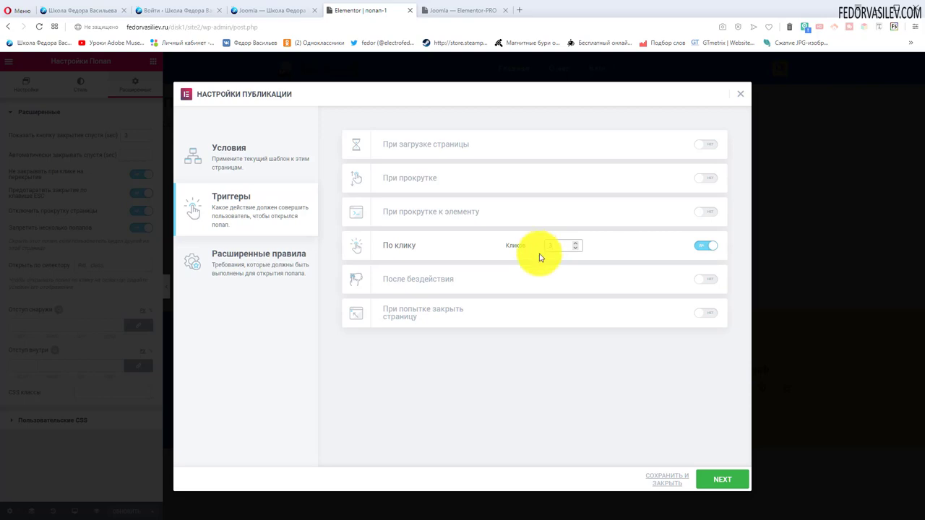
{"action": "left_click", "coordinate": [658, 479]}
On the live Joomla category page, dismiss the open popup, reload the page, and test the По клику trigger in blank areas
{"action": "left_click", "coordinate": [455, 10]}
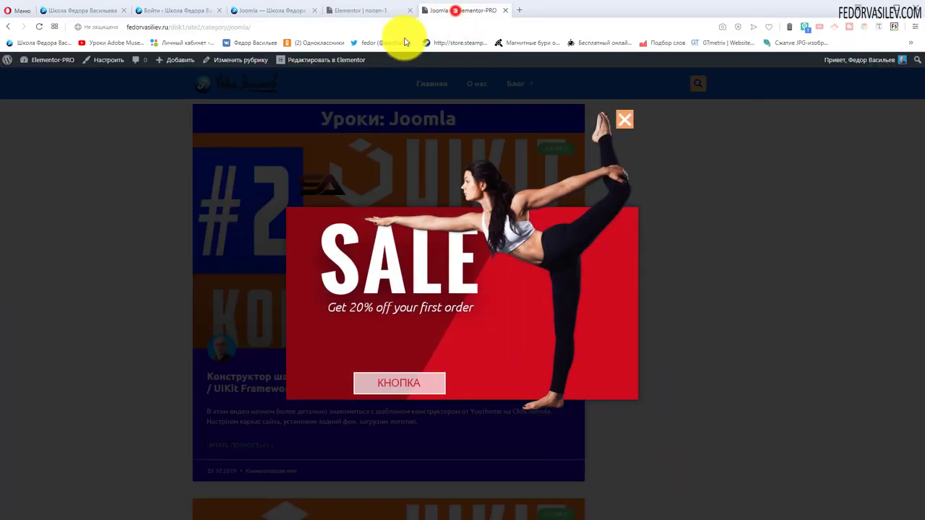
{"action": "left_click", "coordinate": [622, 119]}
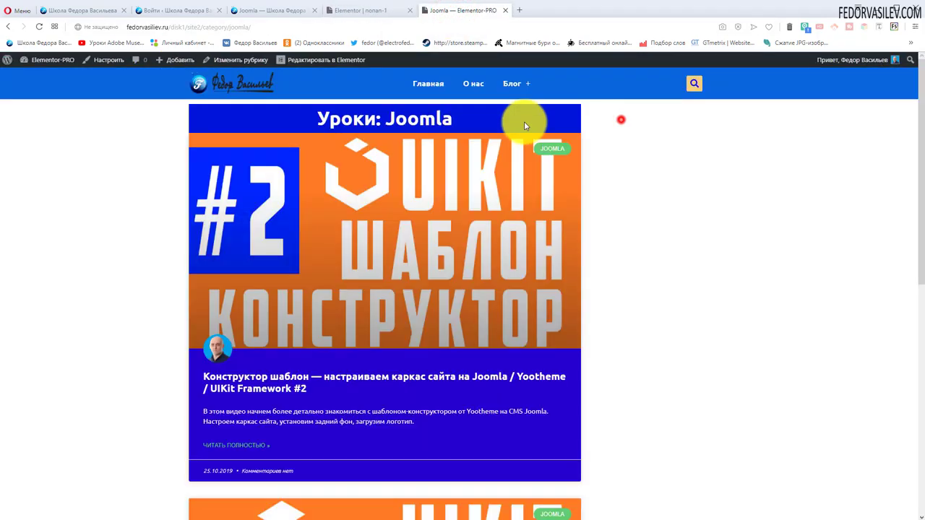
{"action": "left_click", "coordinate": [39, 26]}
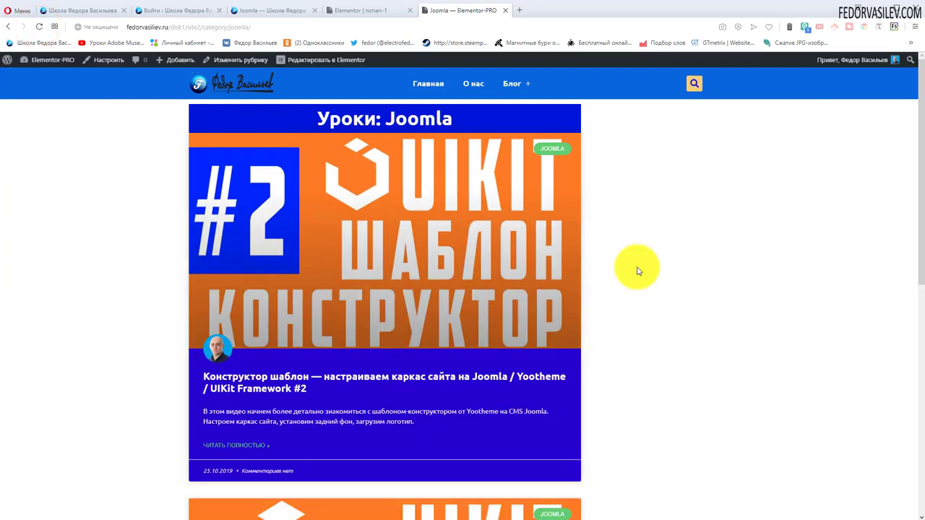
{"action": "left_click", "coordinate": [646, 219]}
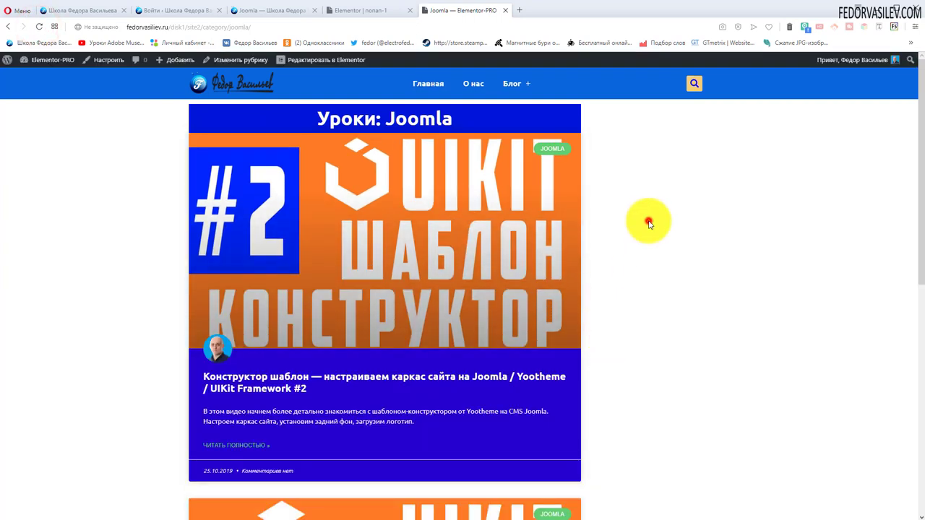
{"action": "left_click", "coordinate": [129, 137]}
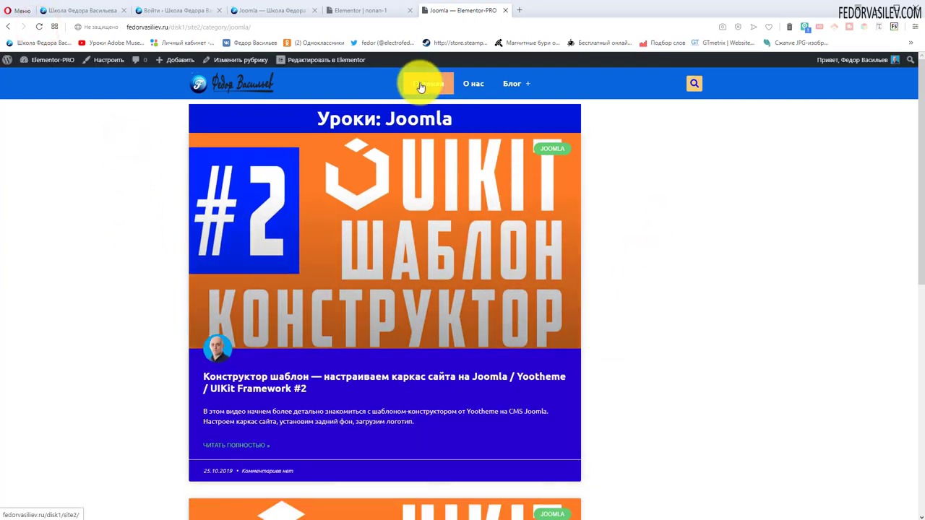
Go to the live site's Главная page, look through it, and test the По клику trigger in the blank margin
{"action": "left_click", "coordinate": [419, 84]}
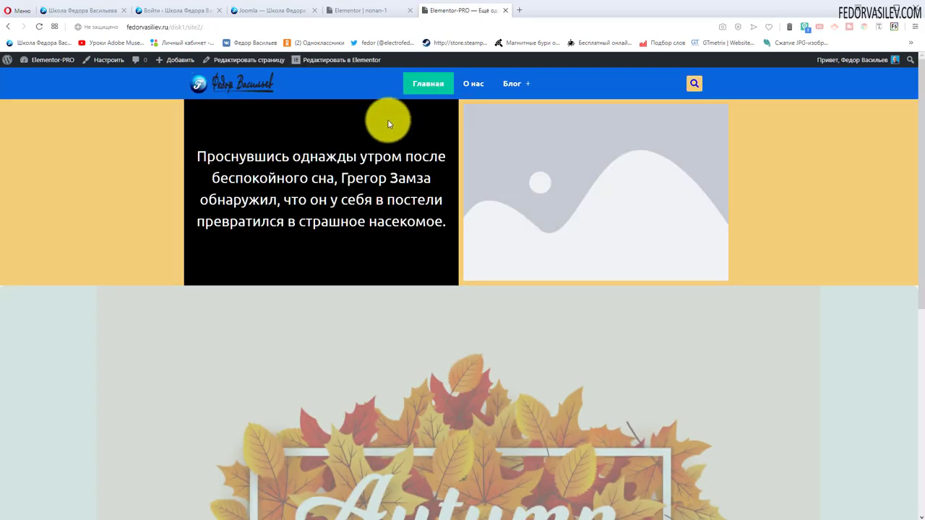
{"action": "scroll", "coordinate": [764, 201], "scroll_direction": "down", "scroll_amount": 3}
{"action": "scroll", "coordinate": [764, 201], "scroll_direction": "up", "scroll_amount": 5}
{"action": "left_click", "coordinate": [772, 209]}
{"action": "left_click", "coordinate": [761, 225]}
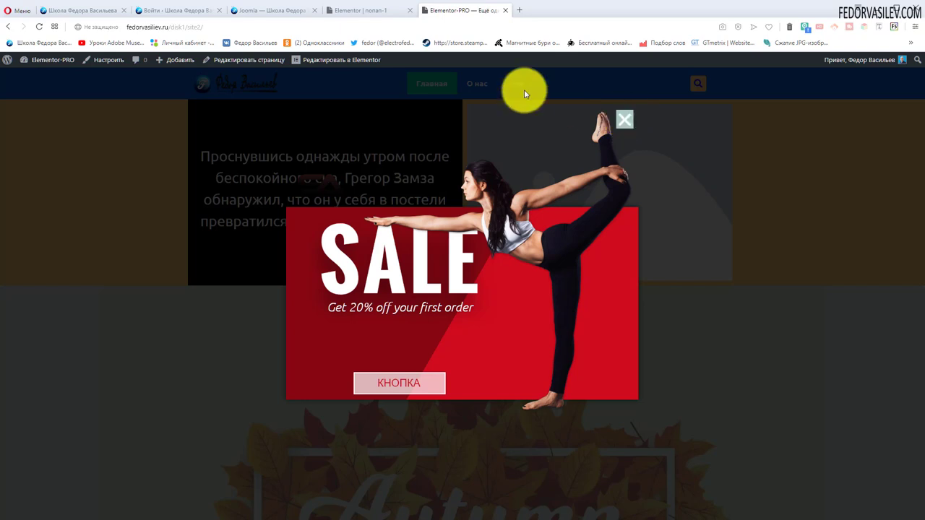
Return to the popup's triggers with По клику switched off, enable После бездействия to examine its seconds option, and switch it off again
{"action": "left_click", "coordinate": [367, 13]}
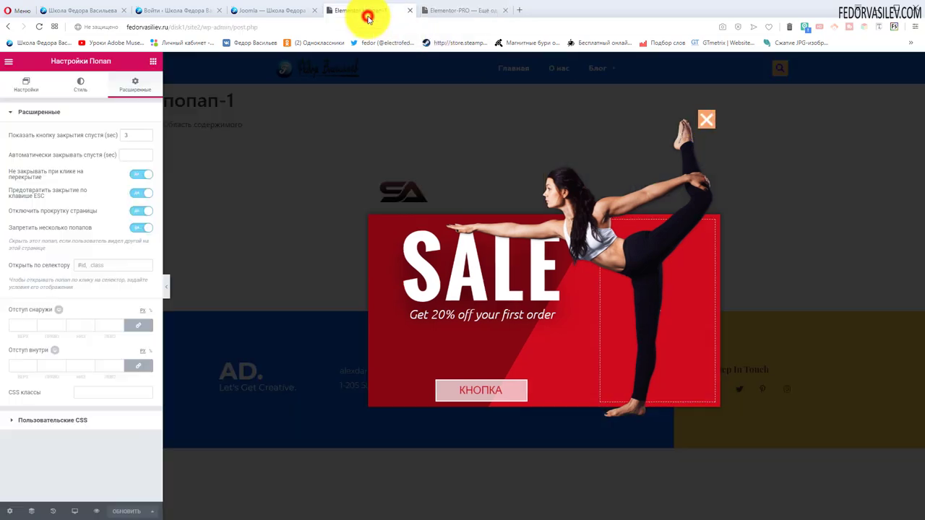
{"action": "left_click", "coordinate": [141, 510]}
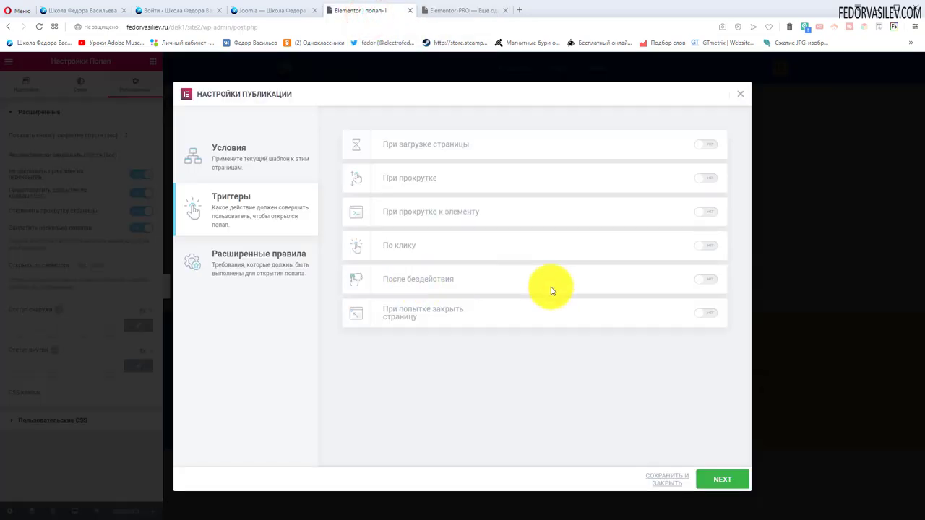
{"action": "left_click", "coordinate": [706, 279]}
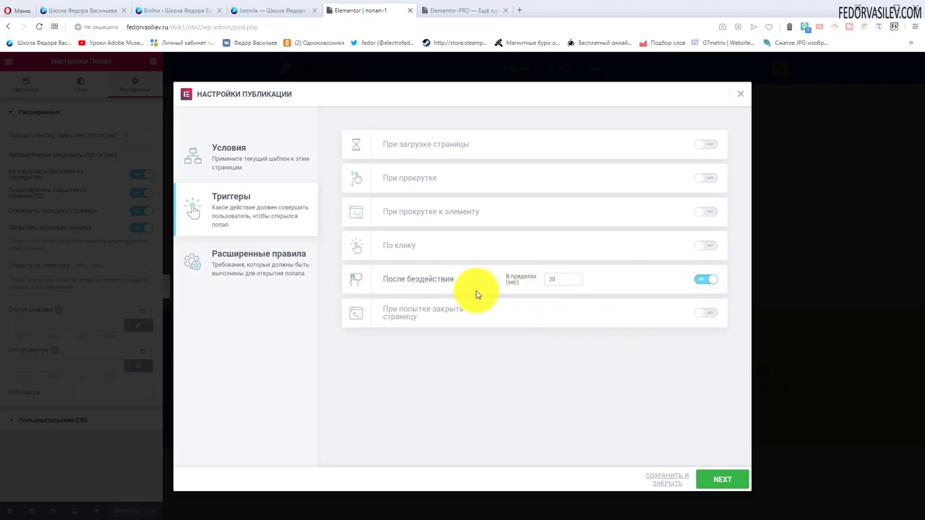
{"action": "left_click", "coordinate": [705, 279]}
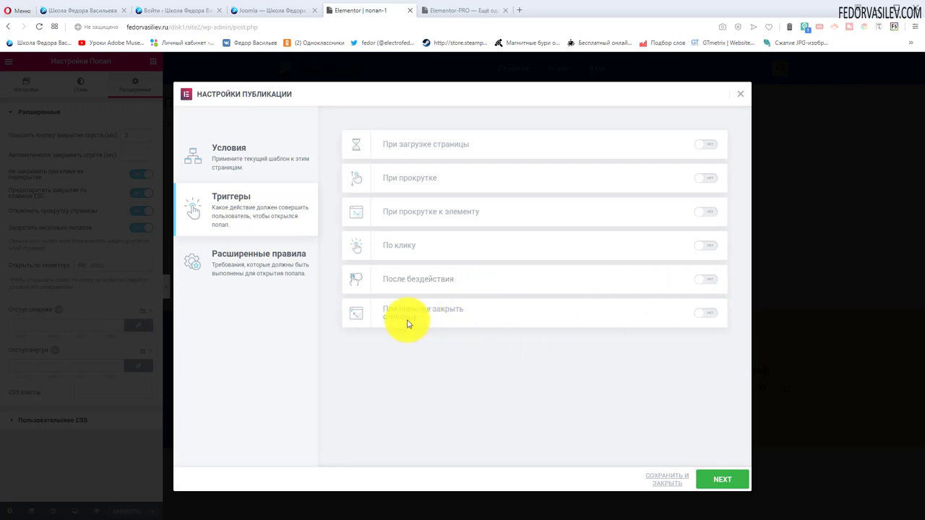
Make При попытке закрыть страницу the only active trigger and save the publish settings
{"action": "left_click", "coordinate": [714, 313]}
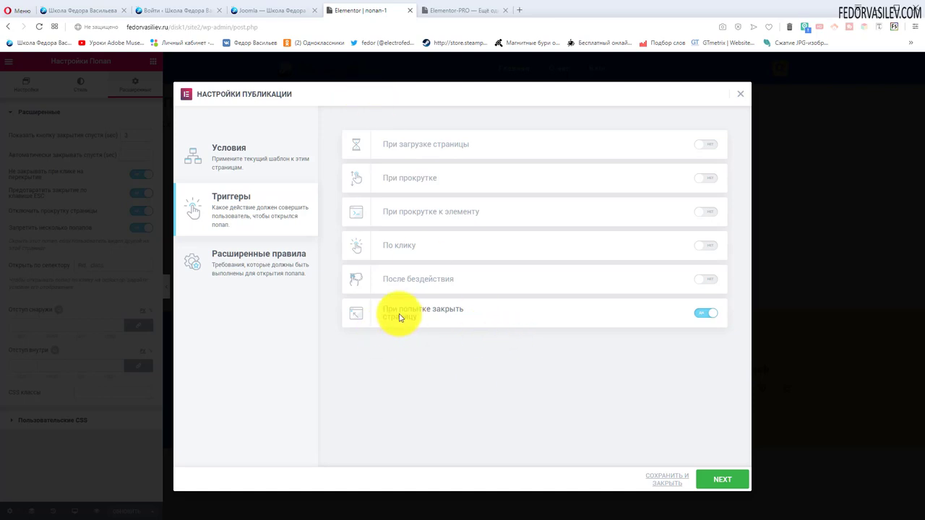
{"action": "left_click", "coordinate": [673, 479]}
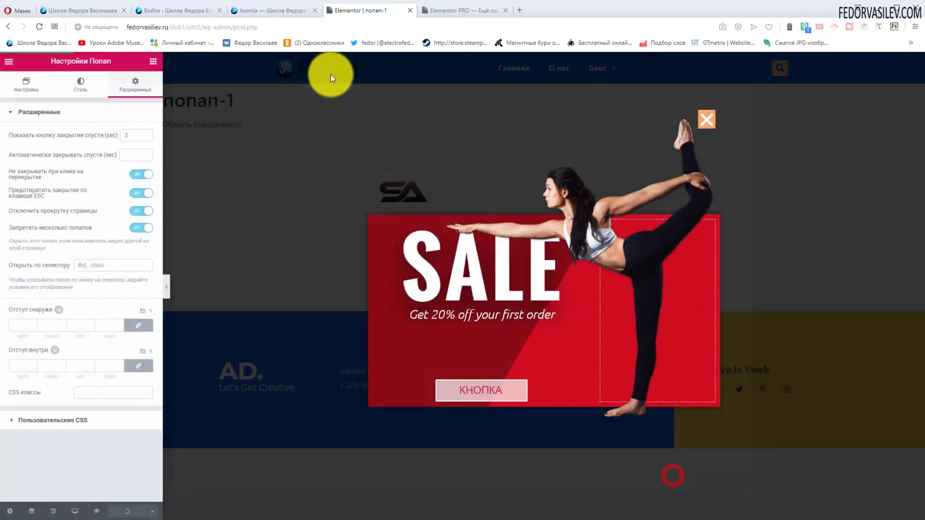
On the live site, dismiss the old popup, reload the home page, and test the exit trigger by approaching the tab's close control; dismiss the popup
{"action": "left_click", "coordinate": [464, 10]}
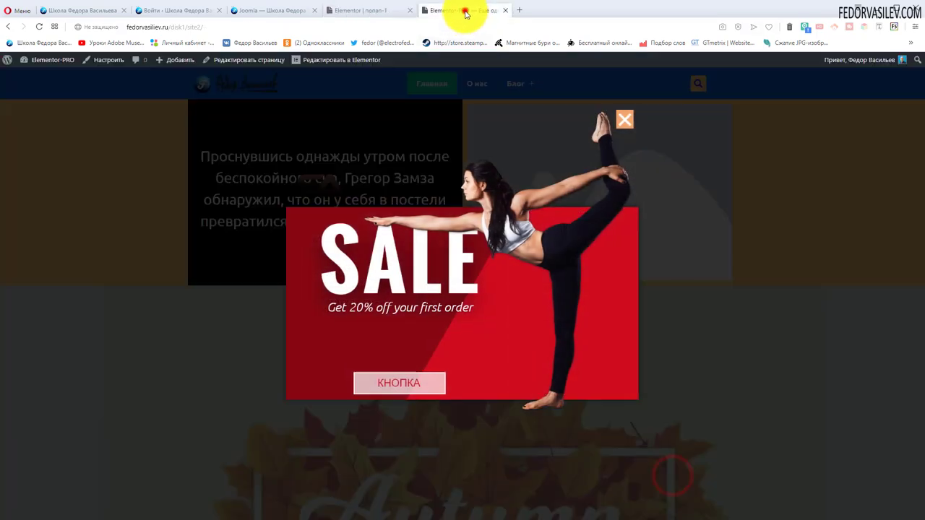
{"action": "left_click", "coordinate": [625, 118]}
{"action": "left_click", "coordinate": [225, 84]}
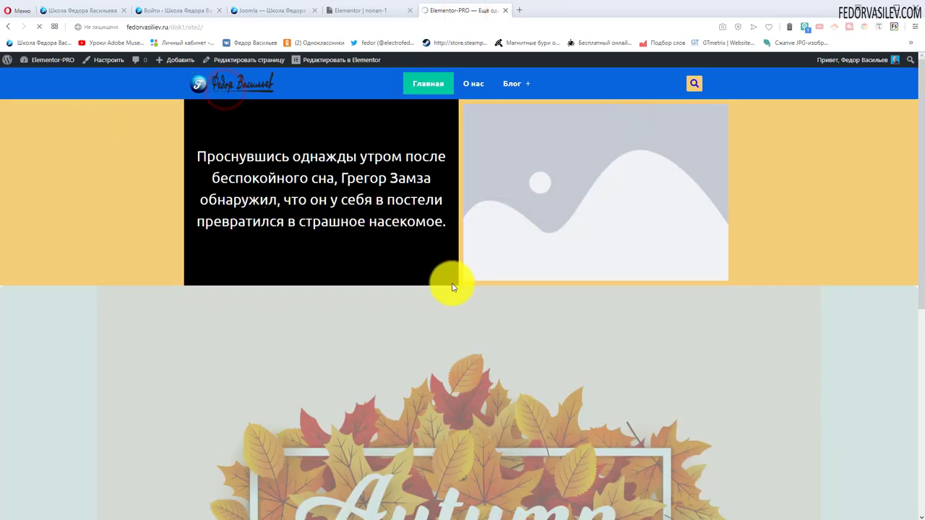
{"action": "scroll", "coordinate": [446, 275], "scroll_direction": "down", "scroll_amount": 5}
{"action": "scroll", "coordinate": [444, 260], "scroll_direction": "up", "scroll_amount": 5}
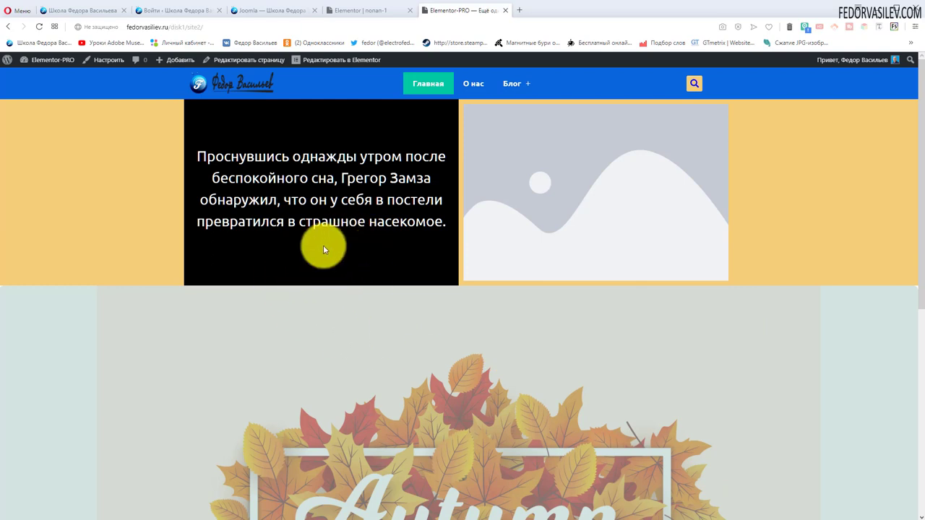
{"action": "mouse_move", "coordinate": [497, 23]}
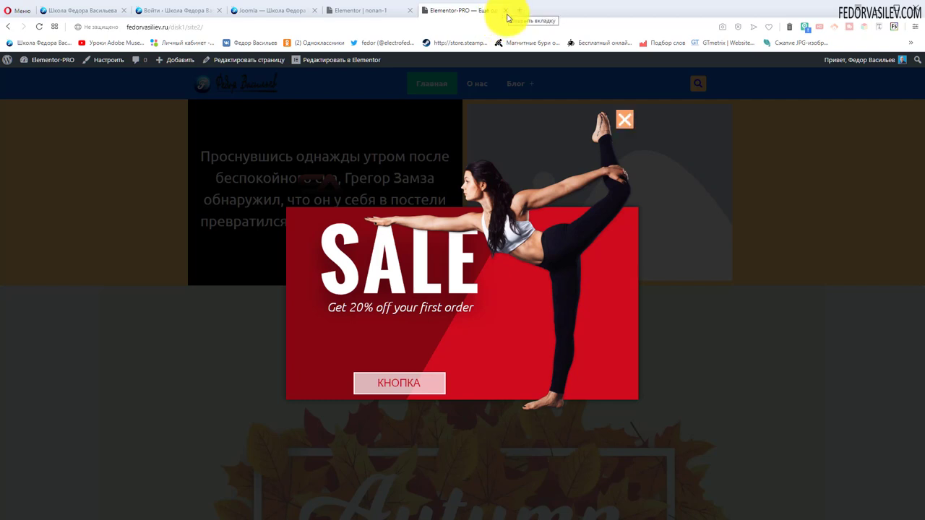
{"action": "left_click", "coordinate": [620, 123]}
In the popup's Расширенные правила, try Показывать после просмотра X страниц and Показывать после X сессий, switching each off again
{"action": "key", "text": "ctrl+shift+Tab"}
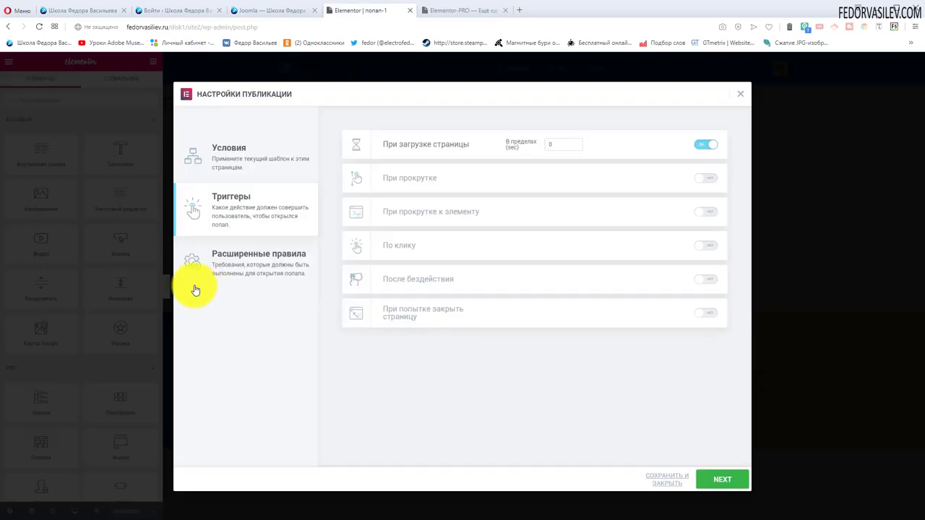
{"action": "left_click", "coordinate": [267, 272]}
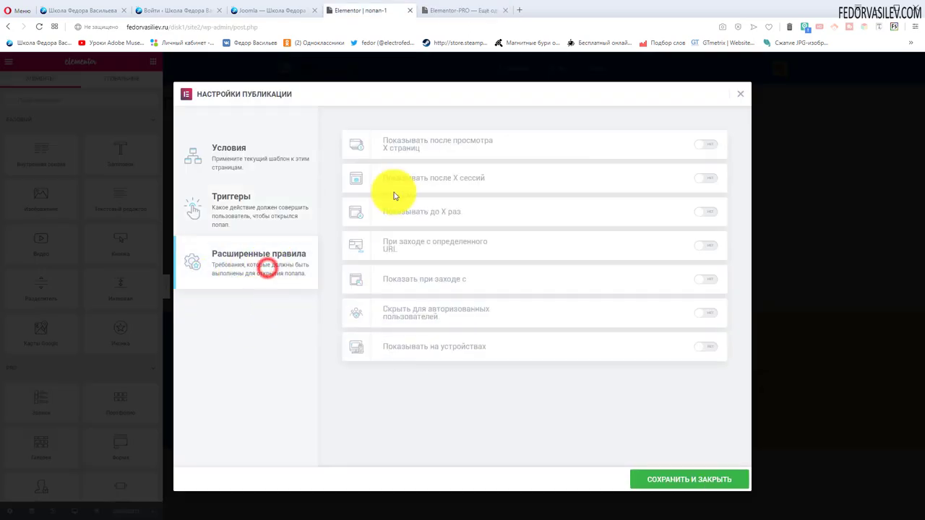
{"action": "left_click", "coordinate": [714, 151]}
{"action": "left_click", "coordinate": [709, 145]}
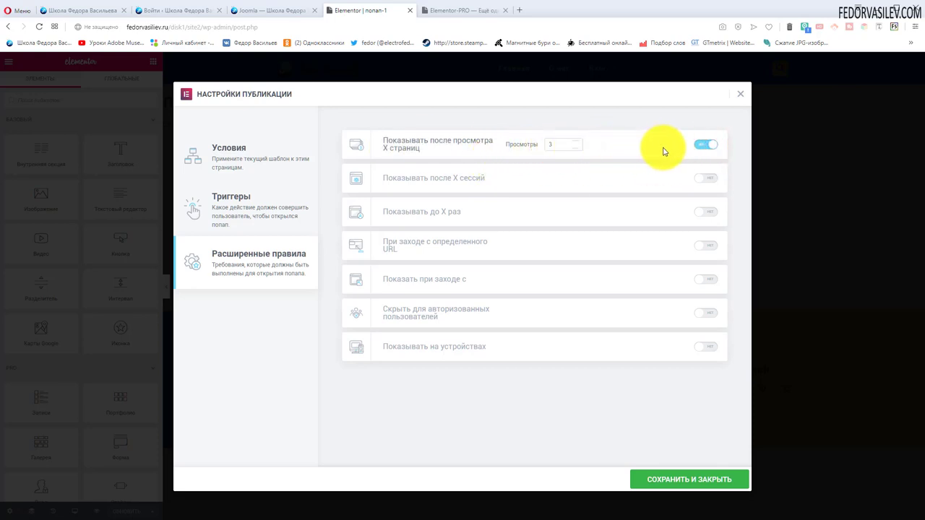
{"action": "left_click", "coordinate": [703, 145]}
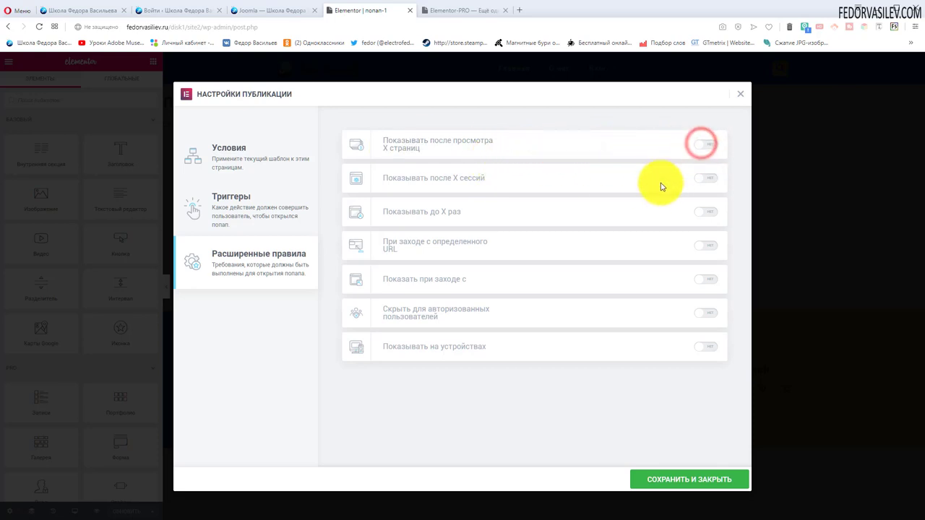
{"action": "left_click", "coordinate": [708, 179]}
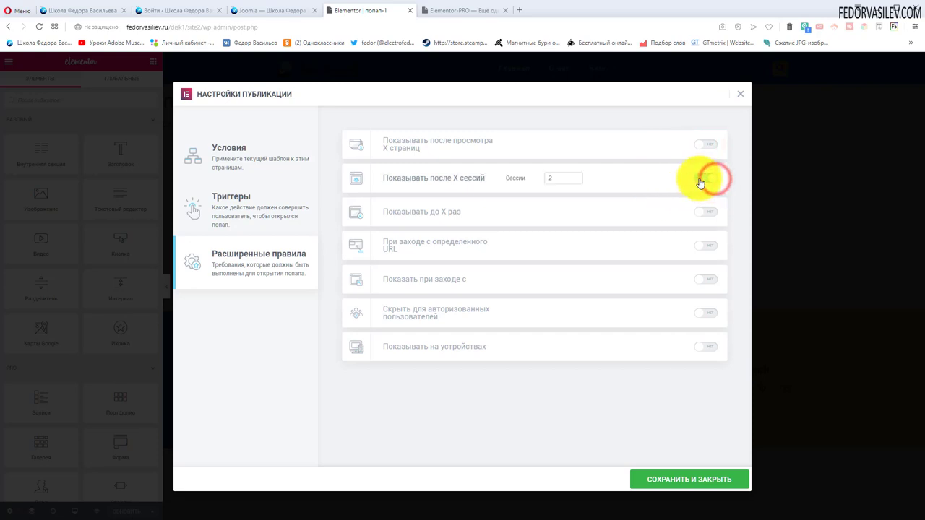
{"action": "left_click", "coordinate": [701, 179]}
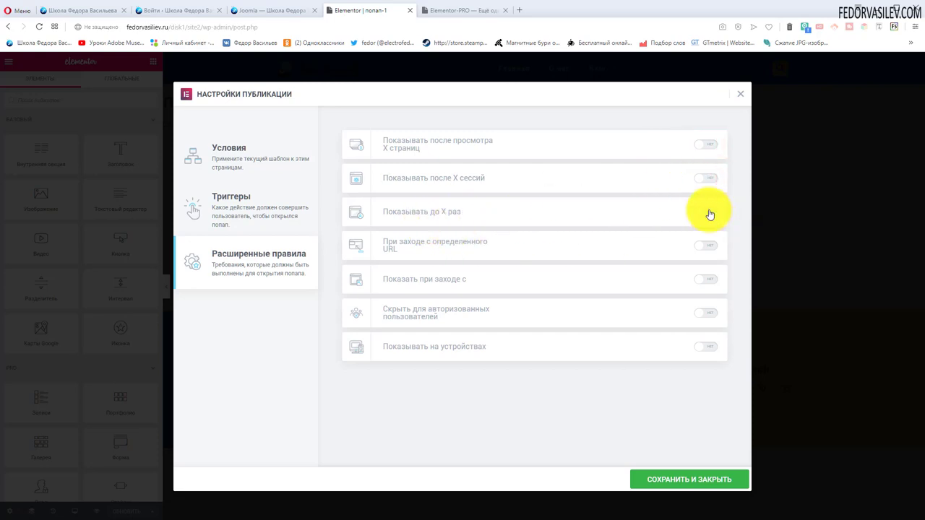
Enable Показывать до X раз, check the active triggers, set Раз to 1, and examine the Количество options, keeping counting on opening
{"action": "left_click", "coordinate": [707, 211]}
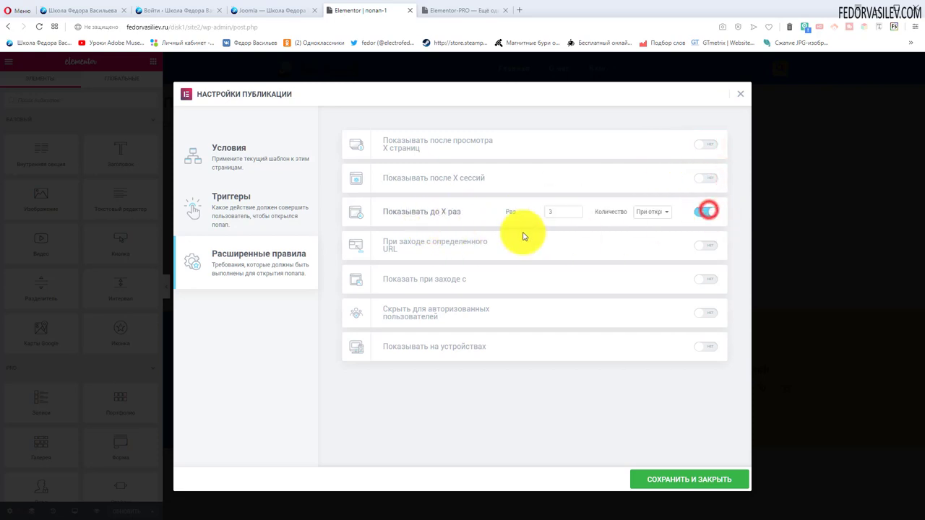
{"action": "left_click", "coordinate": [248, 202]}
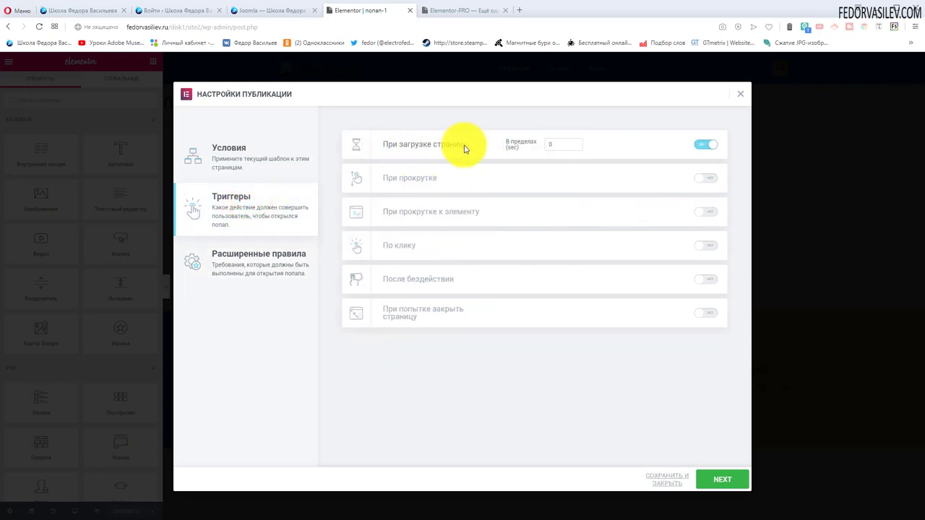
{"action": "left_click", "coordinate": [258, 257]}
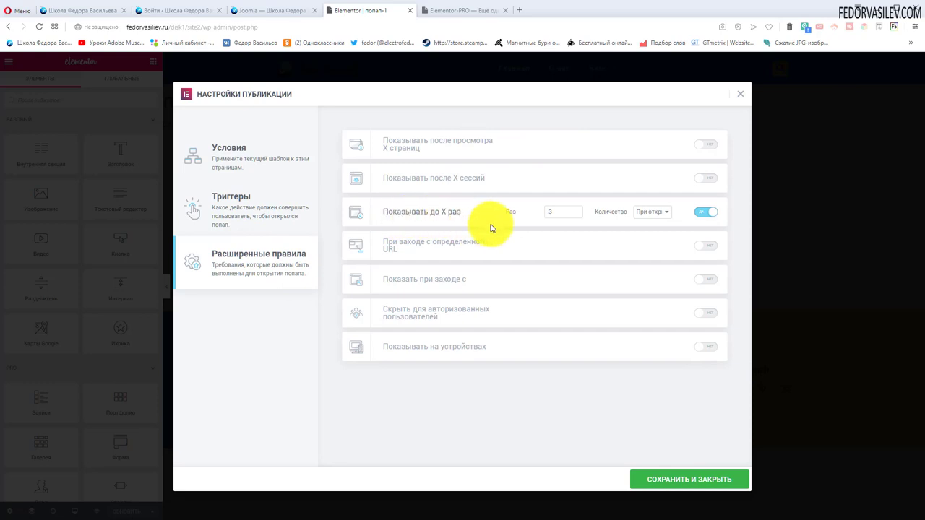
{"action": "left_click", "coordinate": [652, 211]}
{"action": "left_click", "coordinate": [522, 212]}
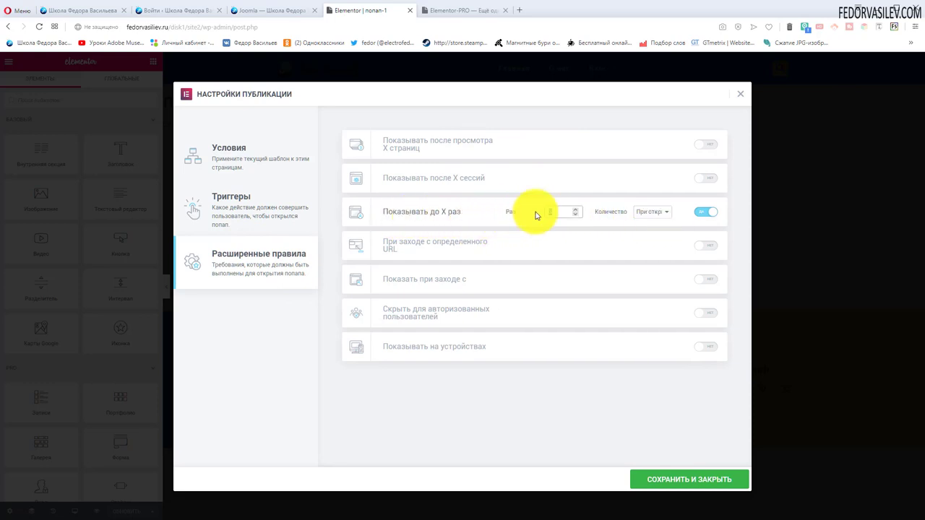
{"action": "left_click", "coordinate": [640, 213]}
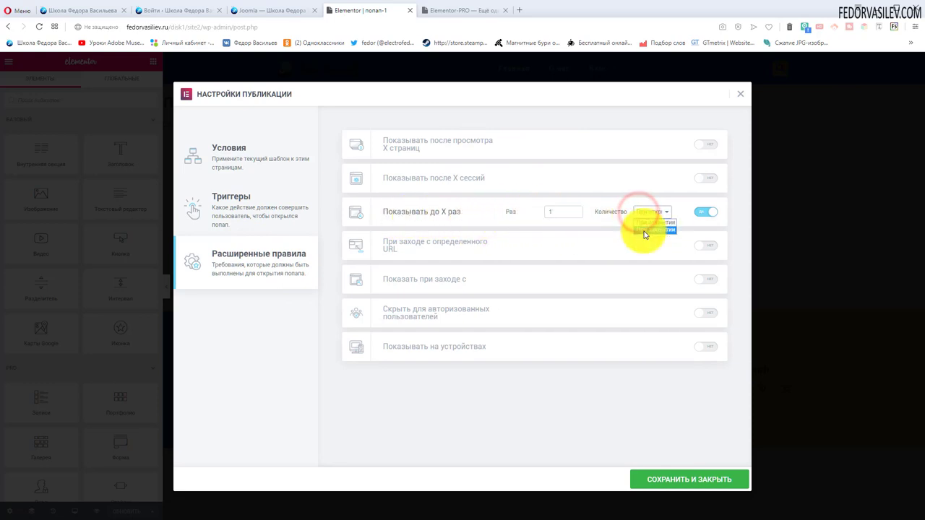
{"action": "left_click", "coordinate": [645, 226]}
{"action": "left_click", "coordinate": [646, 219]}
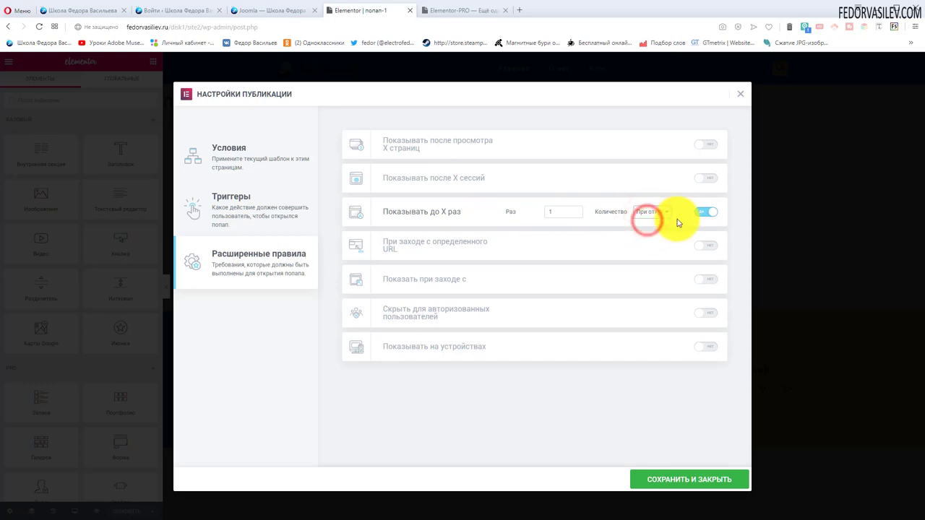
With Показывать до X раз off, try При заходе с определенного URL with the Скр and Регулярное выражение options, and switch the rule off
{"action": "left_click", "coordinate": [709, 246]}
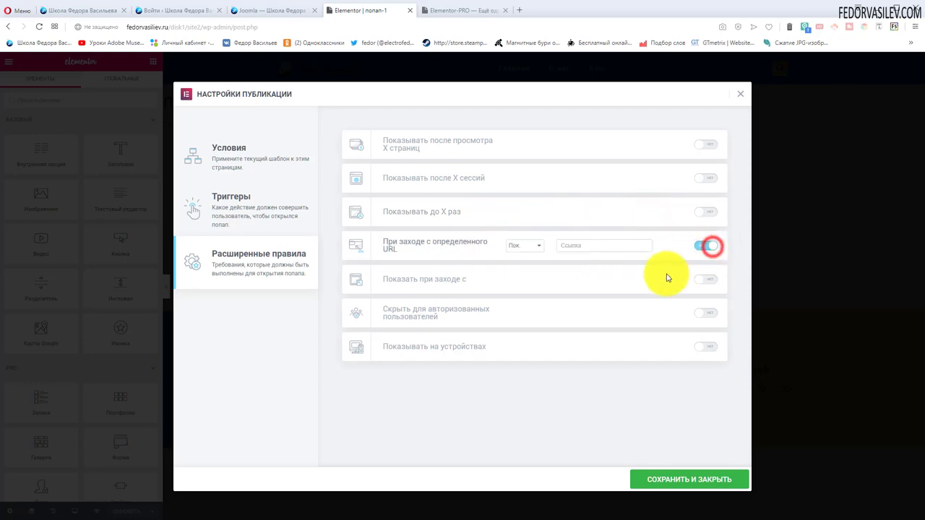
{"action": "left_click", "coordinate": [538, 251]}
{"action": "left_click", "coordinate": [590, 245]}
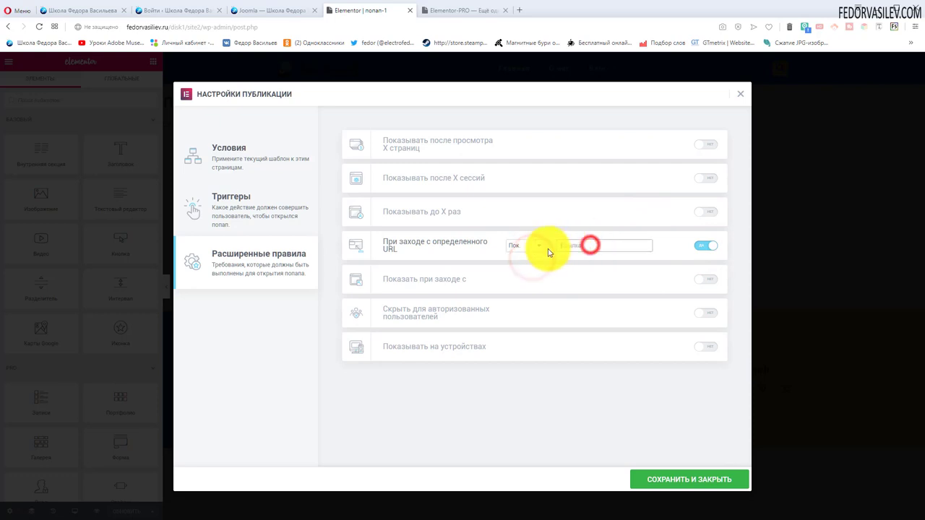
{"action": "left_click", "coordinate": [526, 246]}
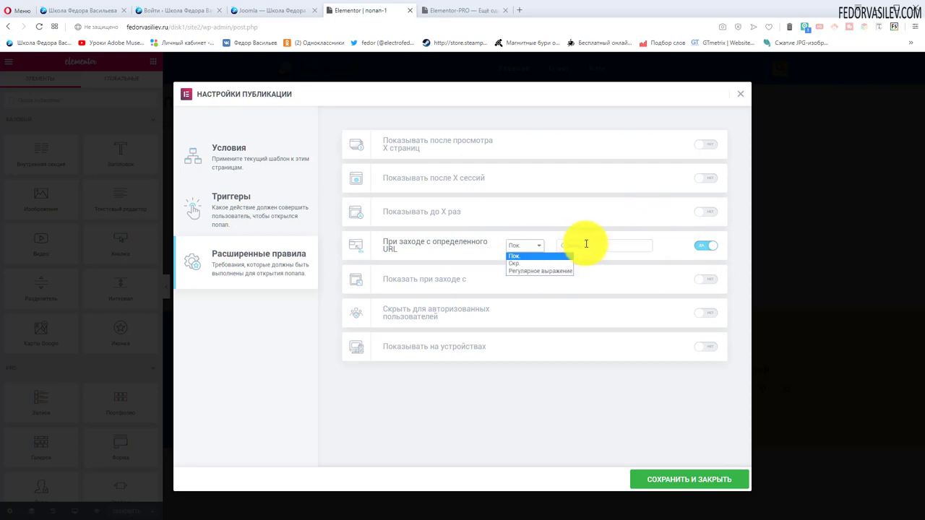
{"action": "left_click", "coordinate": [514, 263]}
{"action": "left_click", "coordinate": [518, 245]}
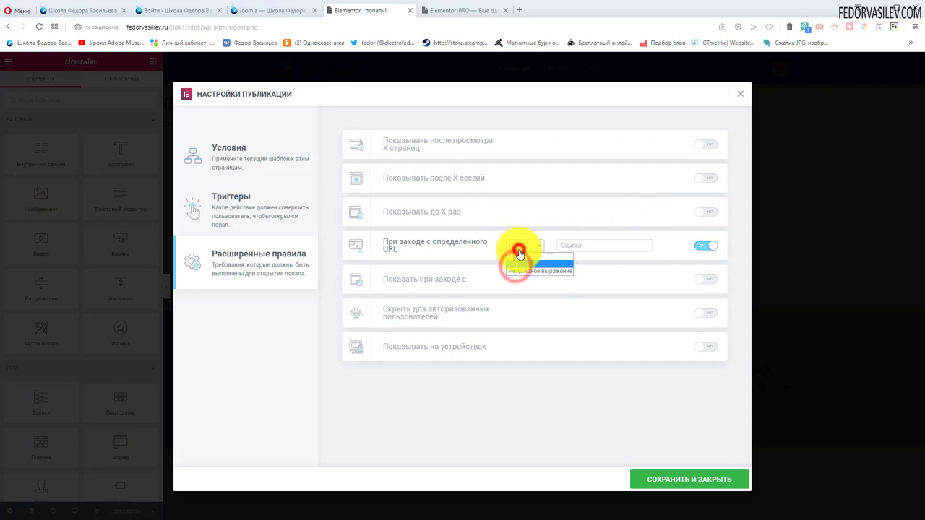
{"action": "left_click", "coordinate": [530, 272]}
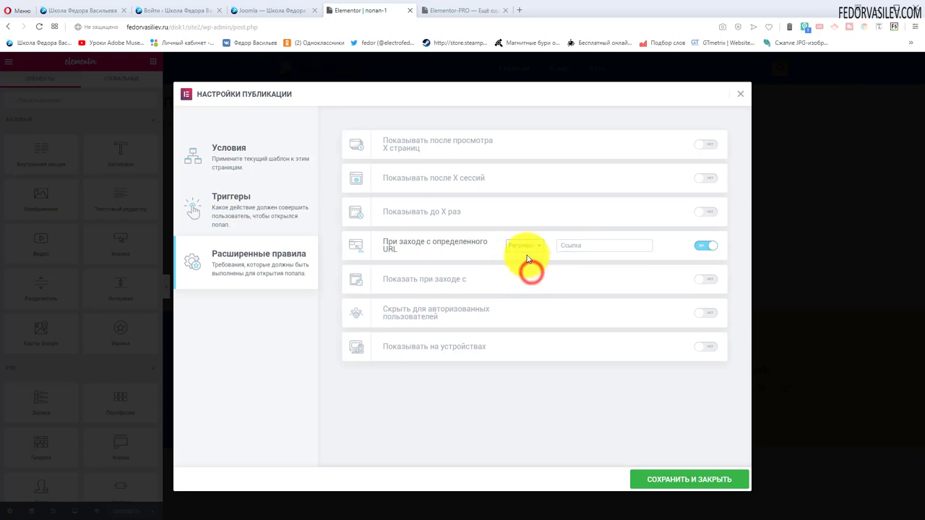
{"action": "left_click", "coordinate": [526, 251]}
{"action": "left_click", "coordinate": [704, 246]}
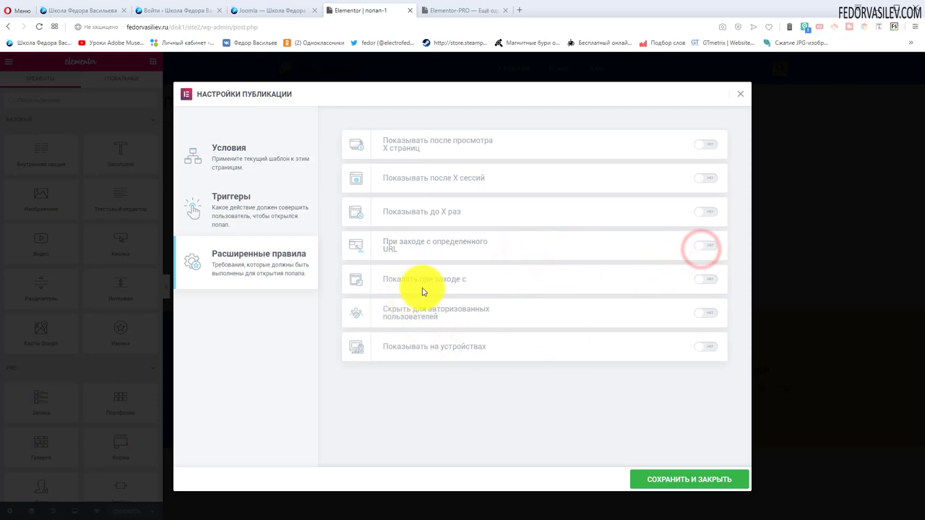
Try the Показать при заходе с rule, check its preset traffic sources, and switch the rule off again
{"action": "left_click", "coordinate": [706, 280]}
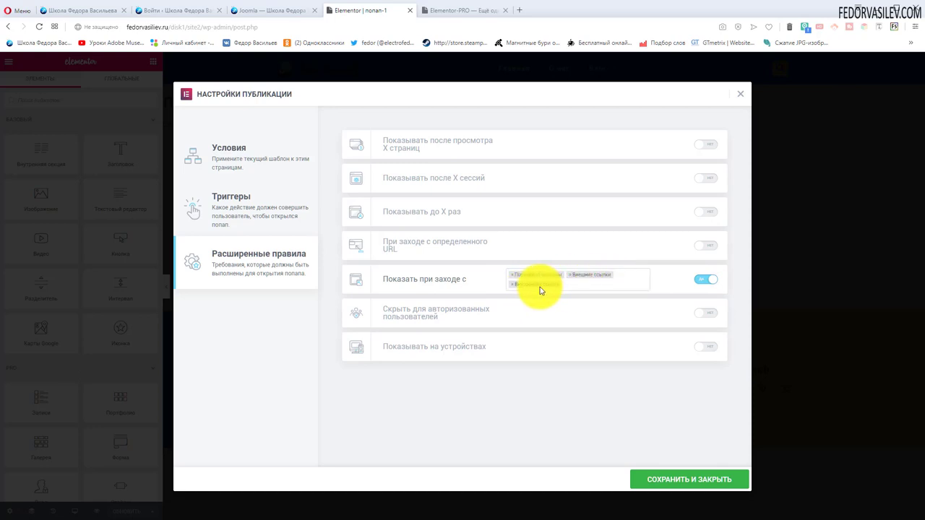
{"action": "left_click", "coordinate": [576, 288]}
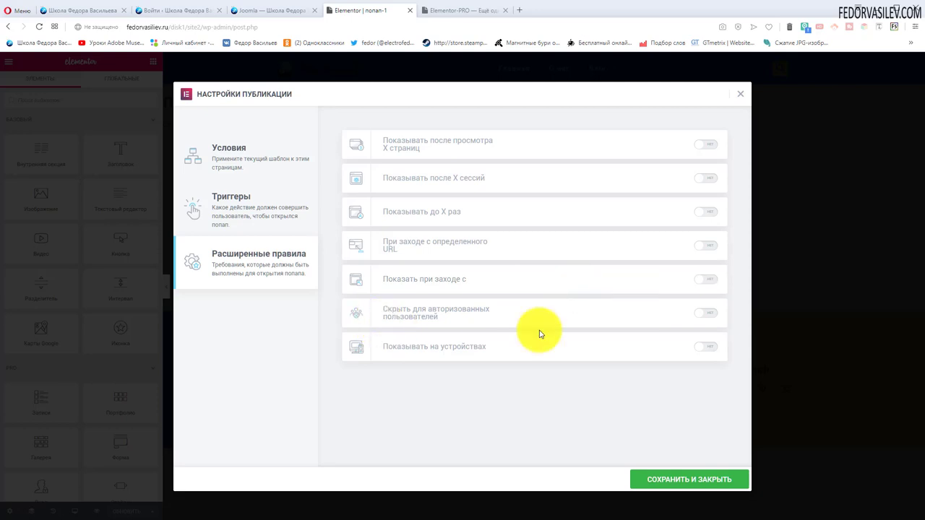
Try Скрыть для авторизованных пользователей as Индивидуальный with the Administrator and Editor roles, return it to Все пользователи, and switch the rule off
{"action": "left_click", "coordinate": [712, 313]}
{"action": "left_click", "coordinate": [528, 316]}
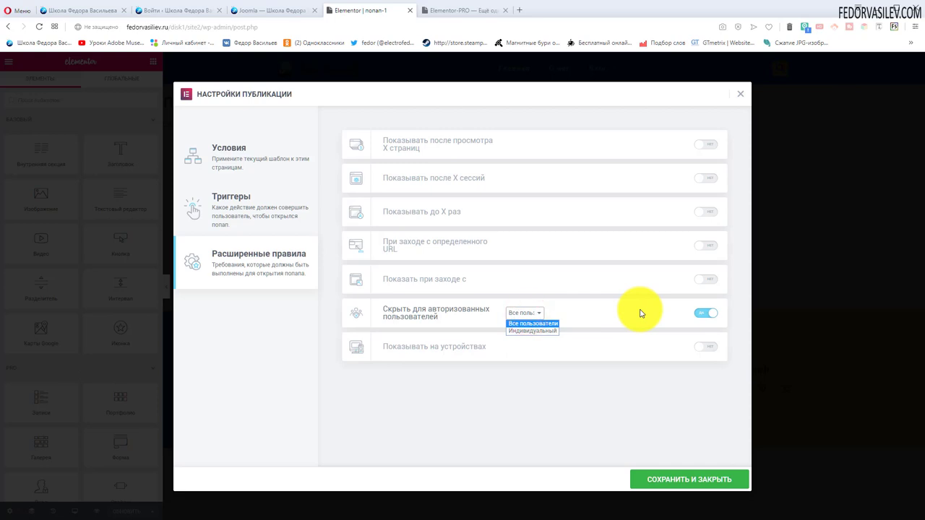
{"action": "left_click", "coordinate": [525, 331]}
{"action": "left_click", "coordinate": [548, 322]}
{"action": "left_click", "coordinate": [561, 324]}
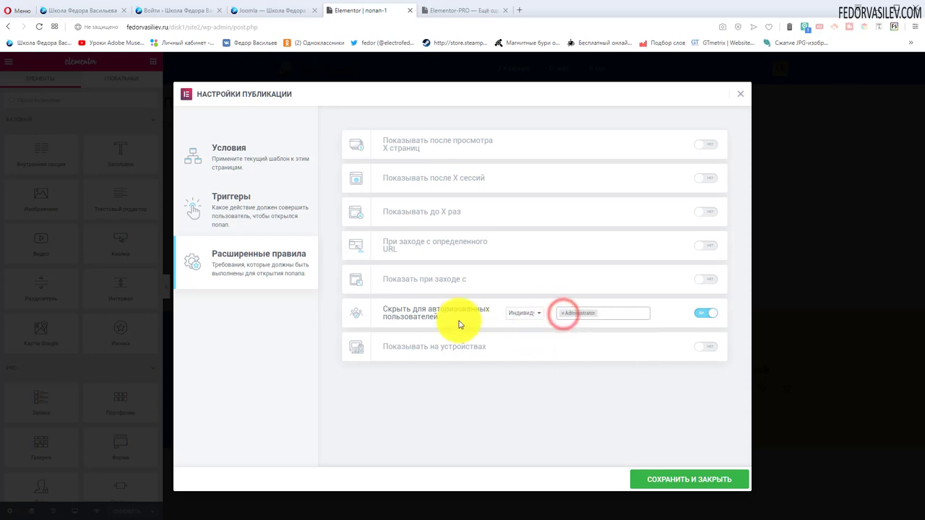
{"action": "left_click", "coordinate": [602, 316]}
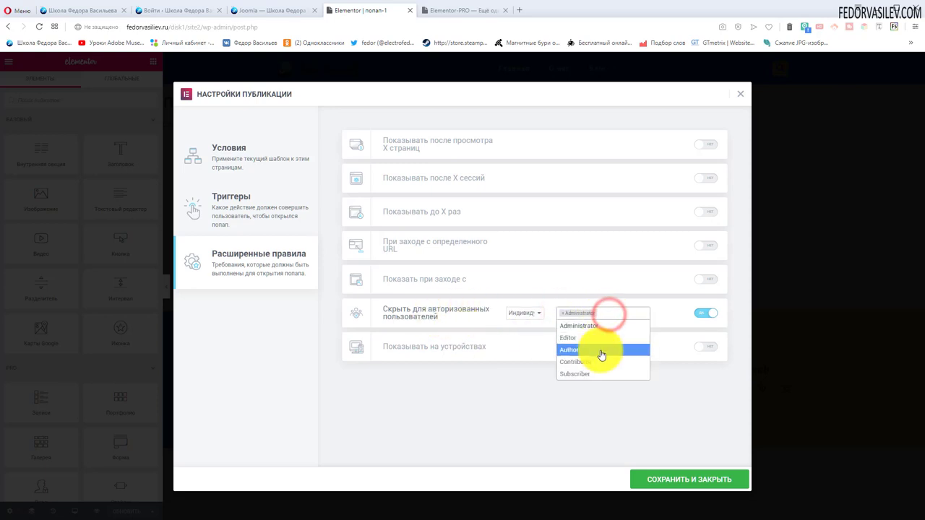
{"action": "left_click", "coordinate": [603, 339]}
{"action": "left_click", "coordinate": [603, 314]}
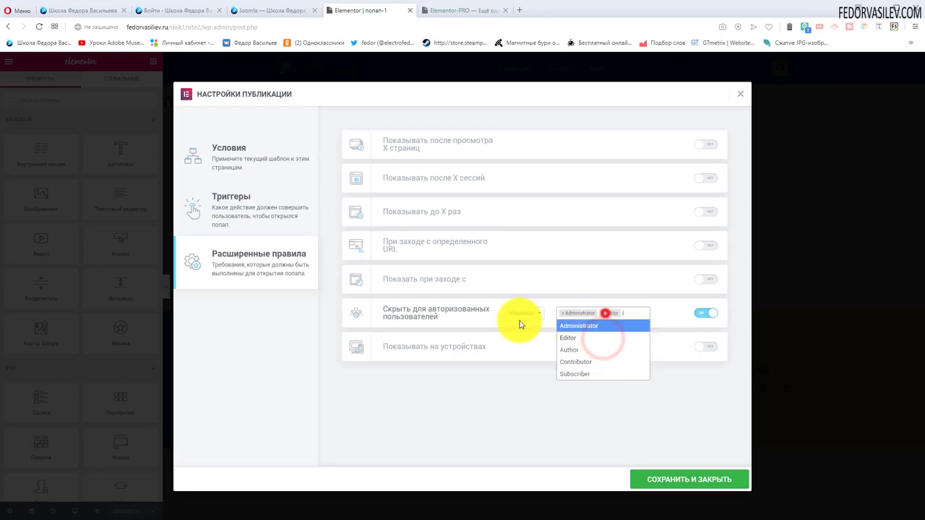
{"action": "left_click", "coordinate": [523, 315]}
{"action": "left_click", "coordinate": [700, 312]}
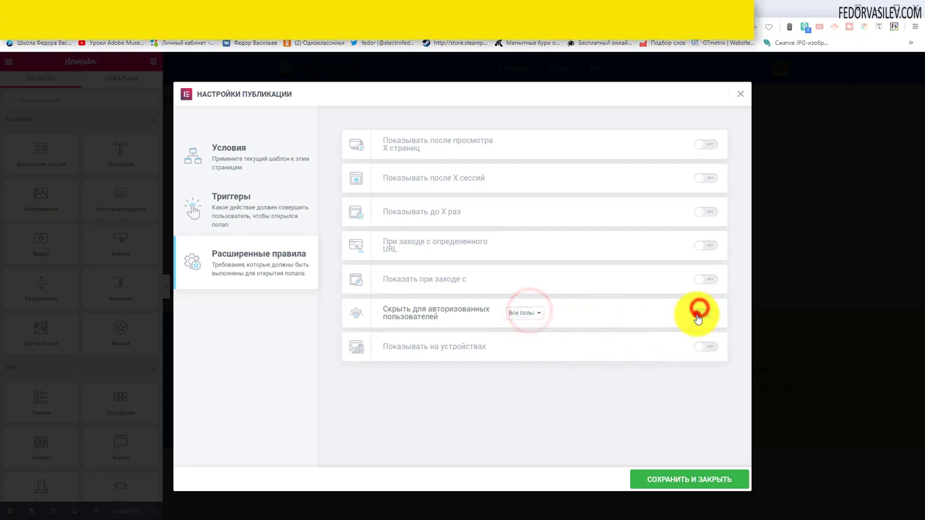
Enable Показывать на устройствах, try removing Мобильный and Планшет from its device list, and add both devices back
{"action": "left_click", "coordinate": [702, 347]}
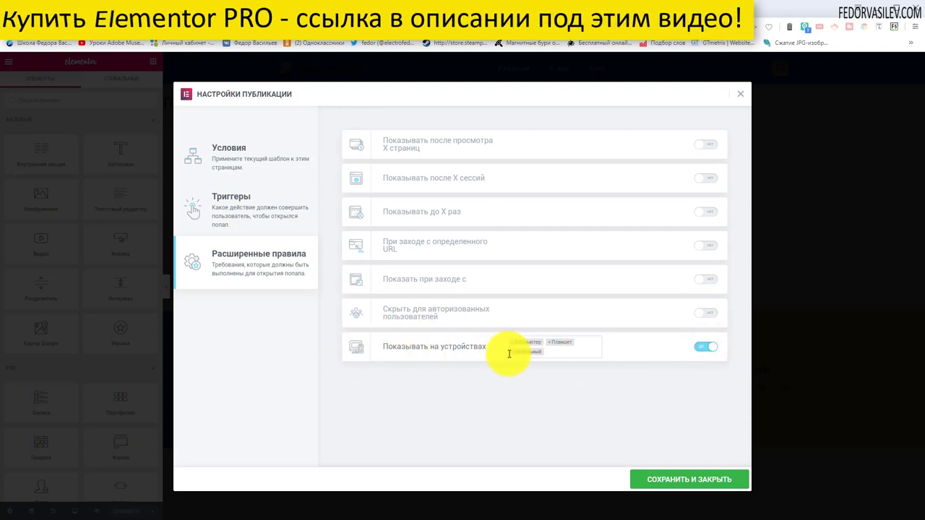
{"action": "left_click", "coordinate": [548, 354]}
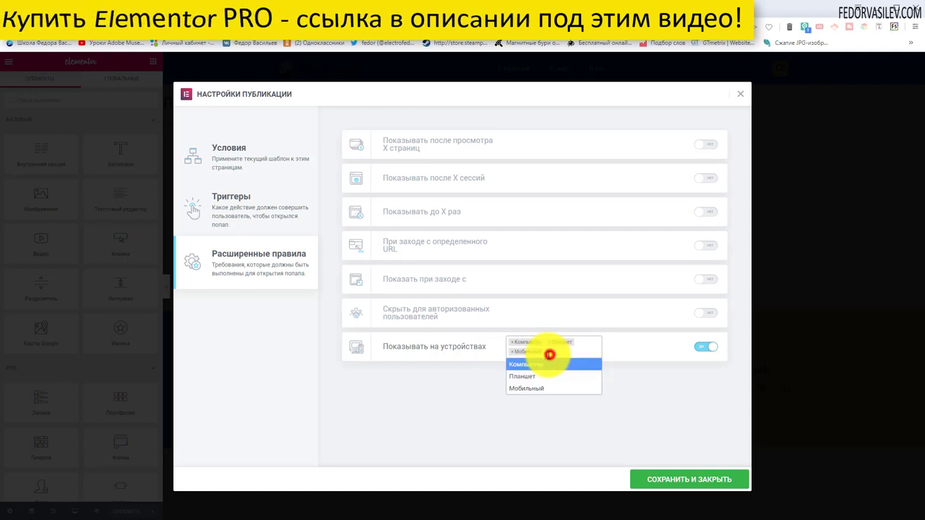
{"action": "left_click", "coordinate": [511, 352]}
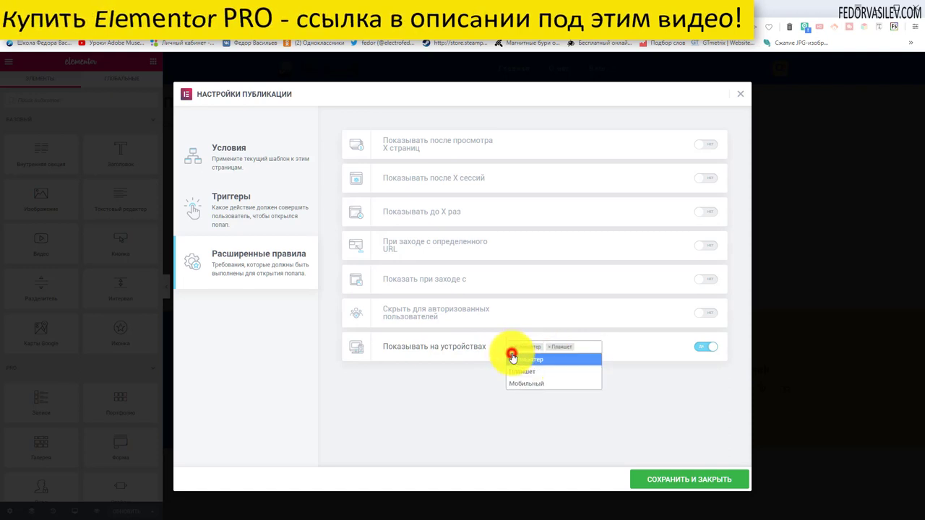
{"action": "left_click", "coordinate": [419, 399]}
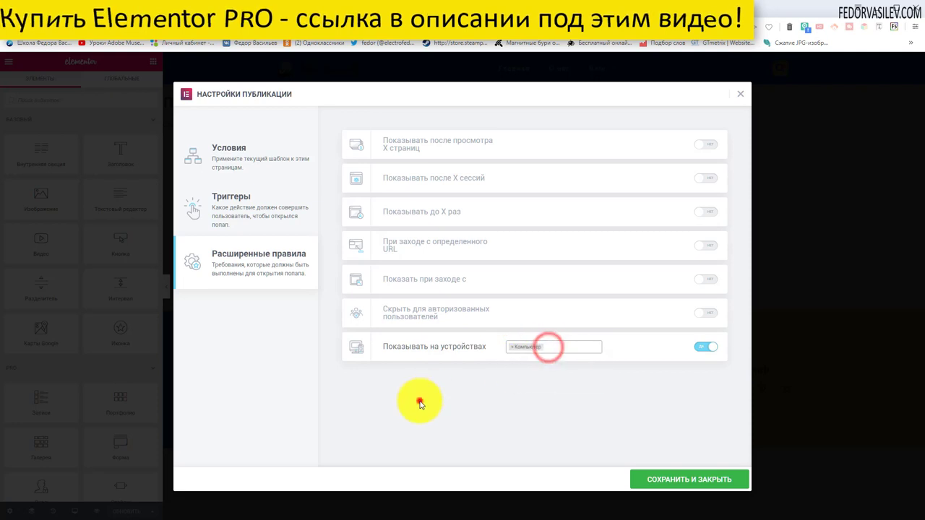
{"action": "left_click", "coordinate": [551, 346]}
{"action": "left_click", "coordinate": [545, 376]}
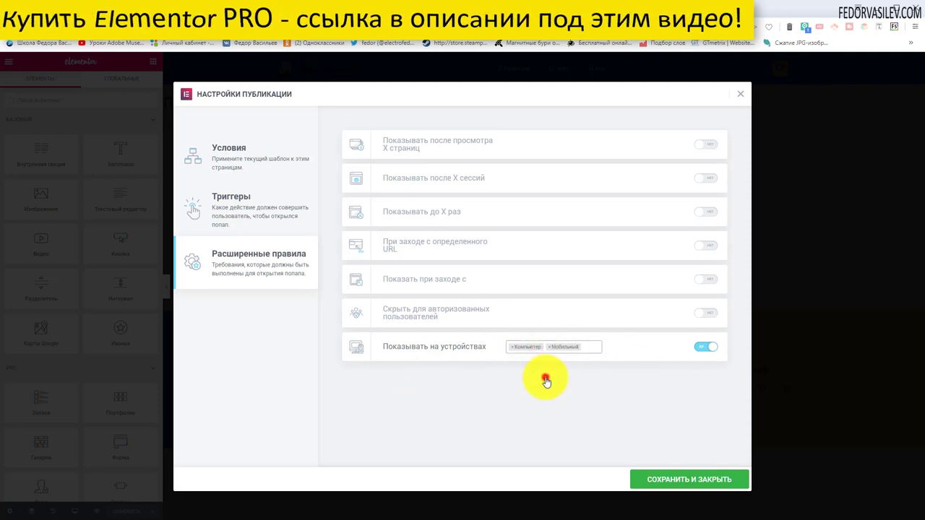
{"action": "left_click", "coordinate": [582, 347]}
{"action": "left_click", "coordinate": [542, 372]}
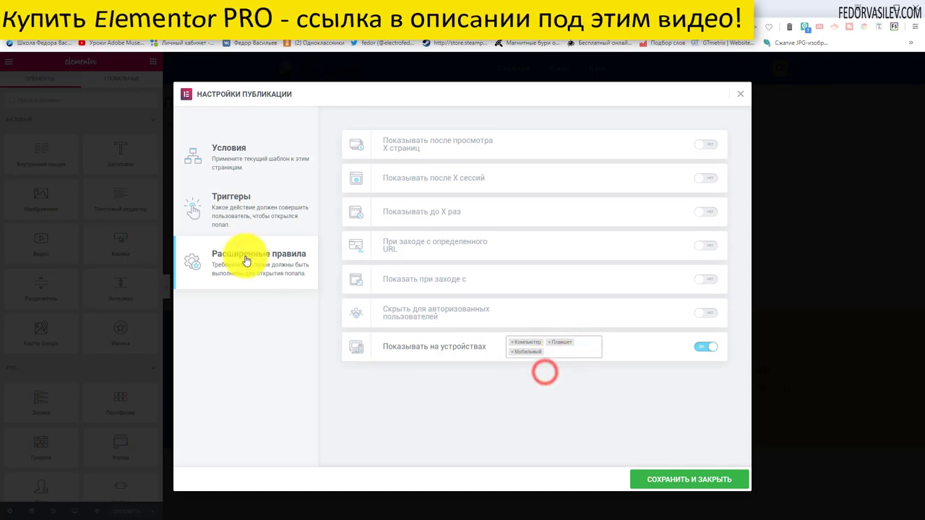
Review the popup's Триггеры and Условия settings once more, and close the publish settings without saving
{"action": "left_click", "coordinate": [244, 199]}
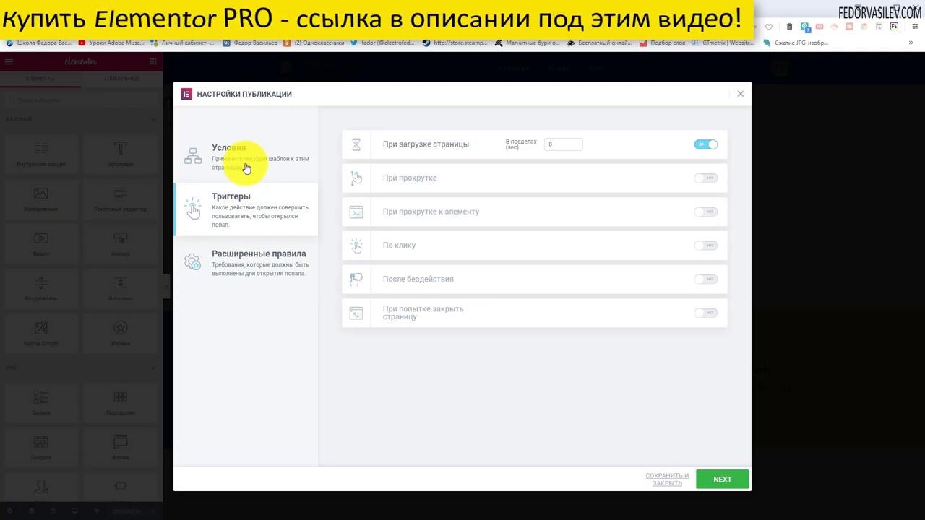
{"action": "left_click", "coordinate": [246, 167]}
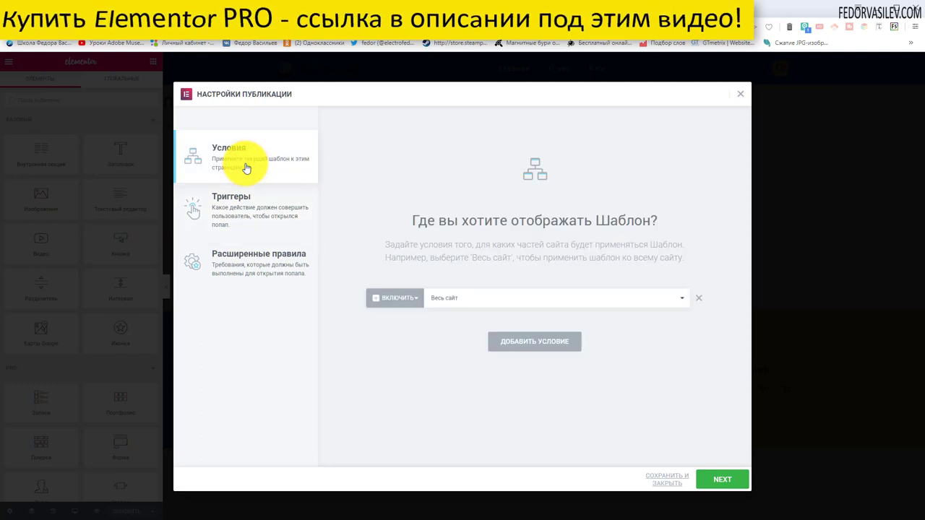
{"action": "left_click", "coordinate": [248, 219]}
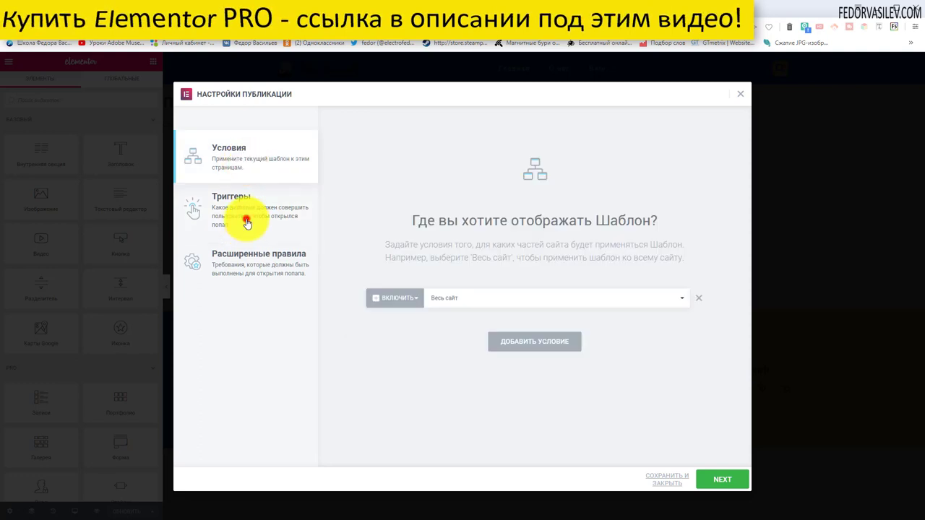
{"action": "left_click", "coordinate": [251, 268]}
{"action": "left_click", "coordinate": [237, 210]}
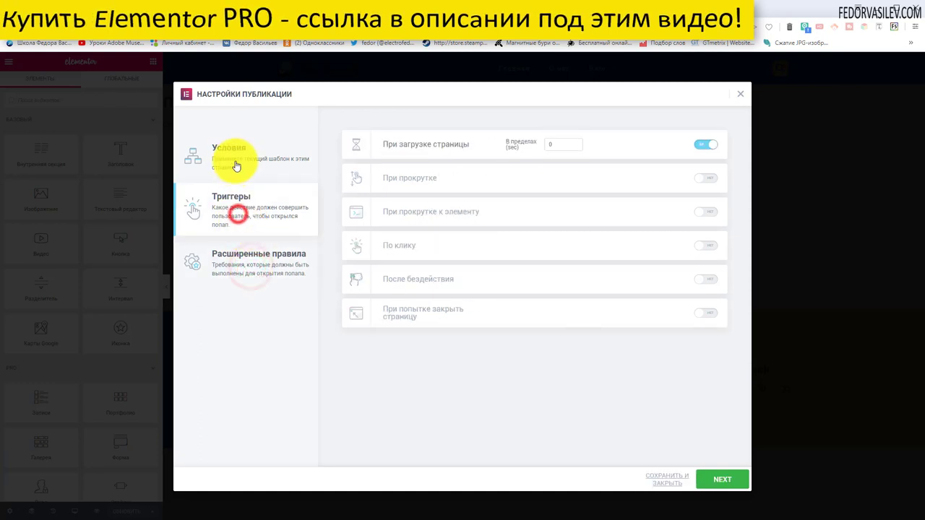
{"action": "left_click", "coordinate": [237, 159]}
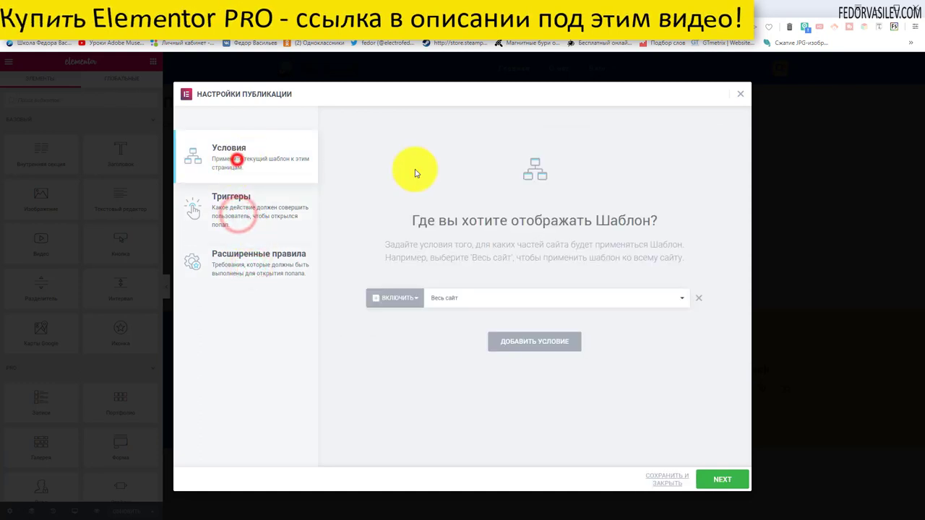
{"action": "left_click", "coordinate": [743, 99]}
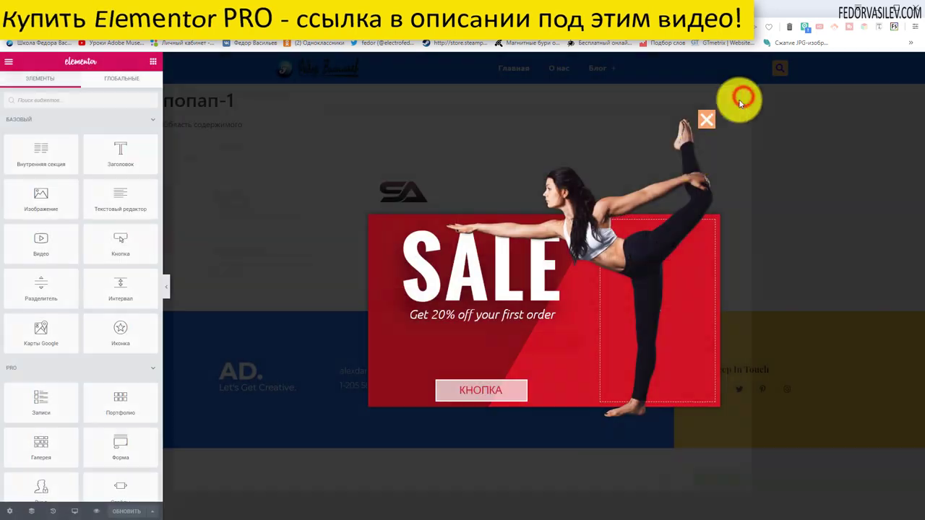